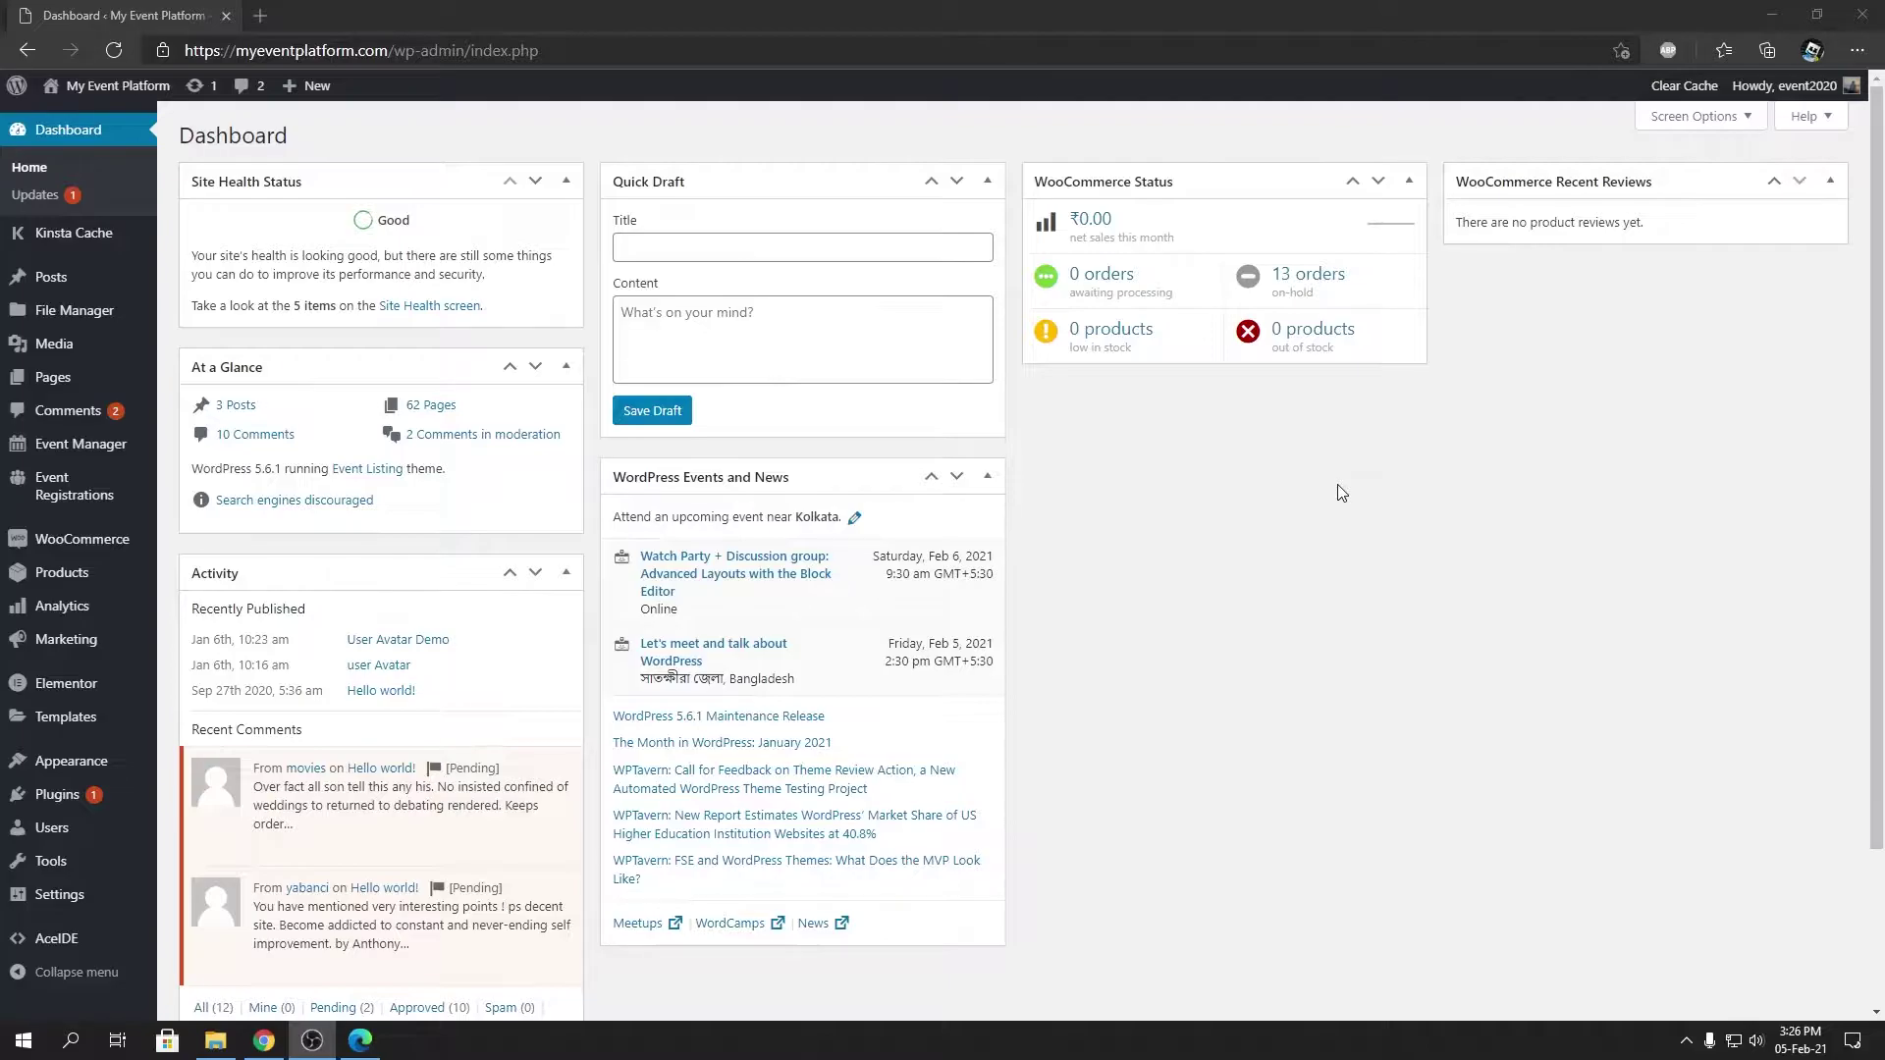
# Open the live site's Events page in a new tab and zoom its map out twice
pyautogui.middleClick(62, 117)
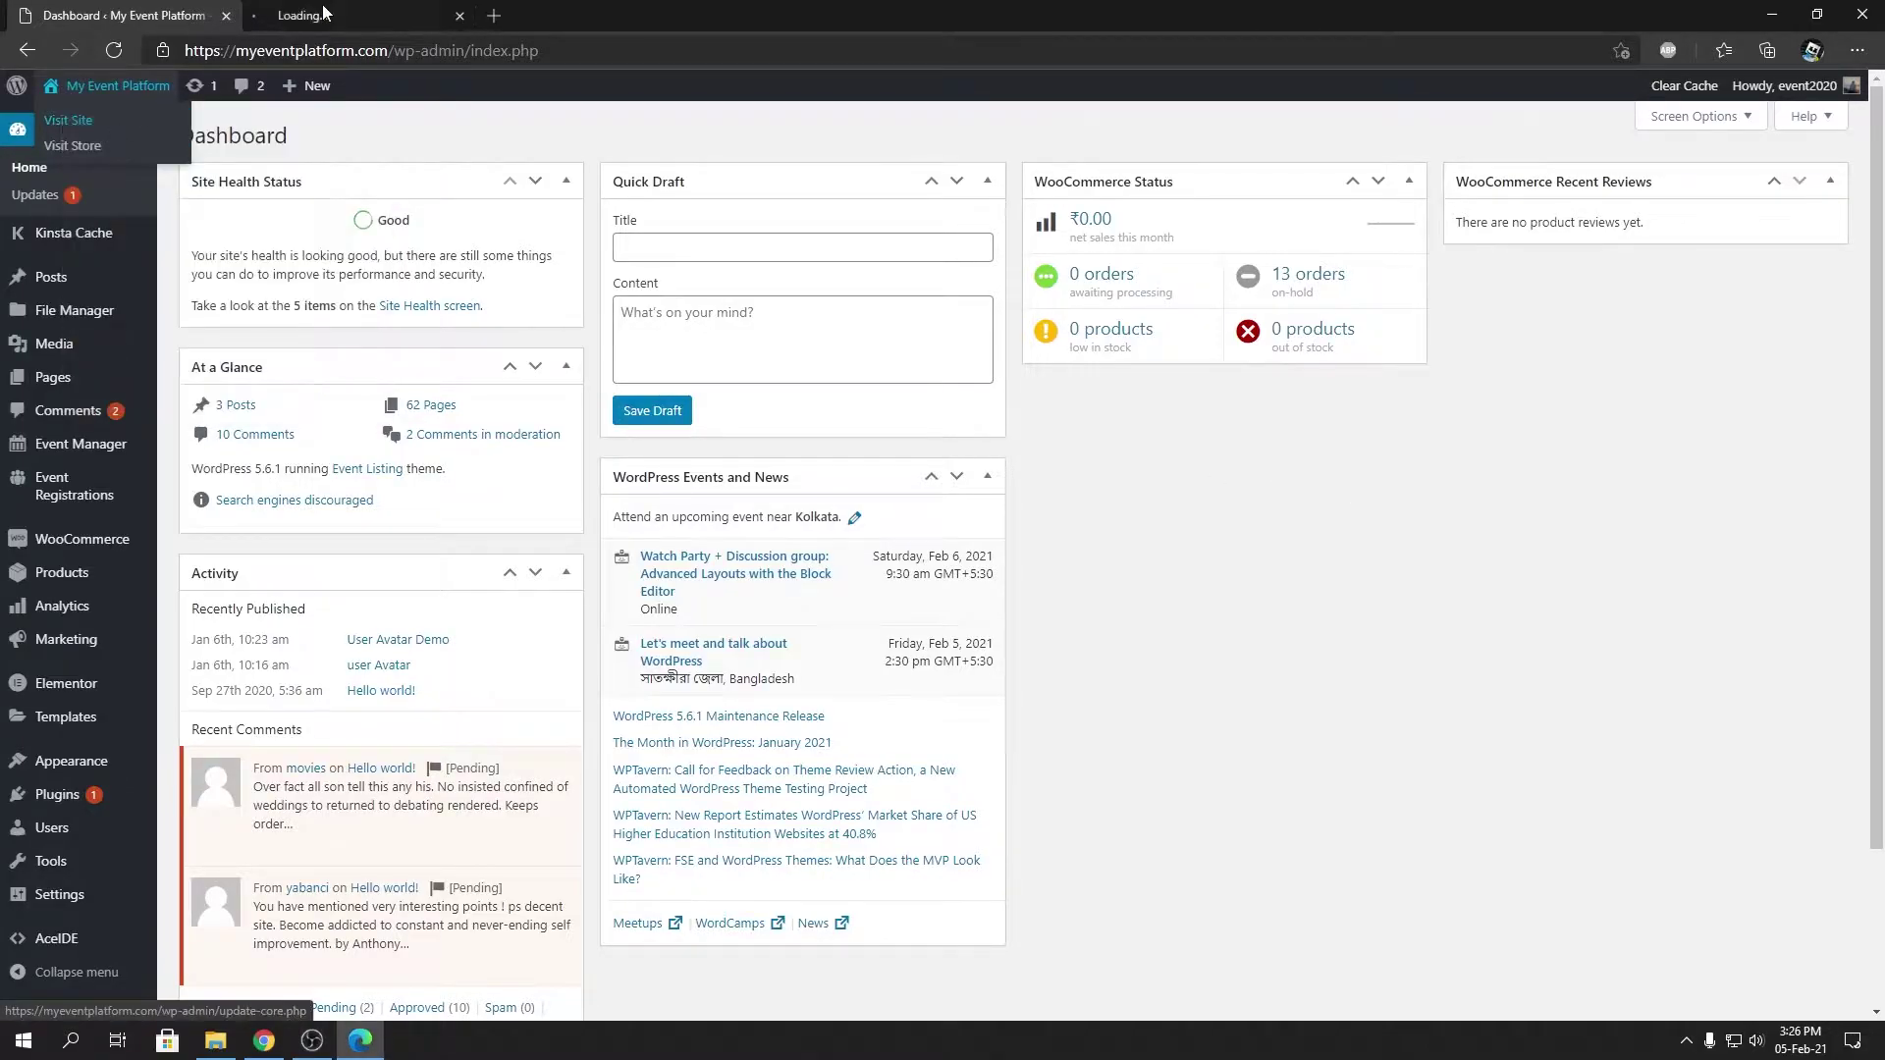
pyautogui.click(335, 18)
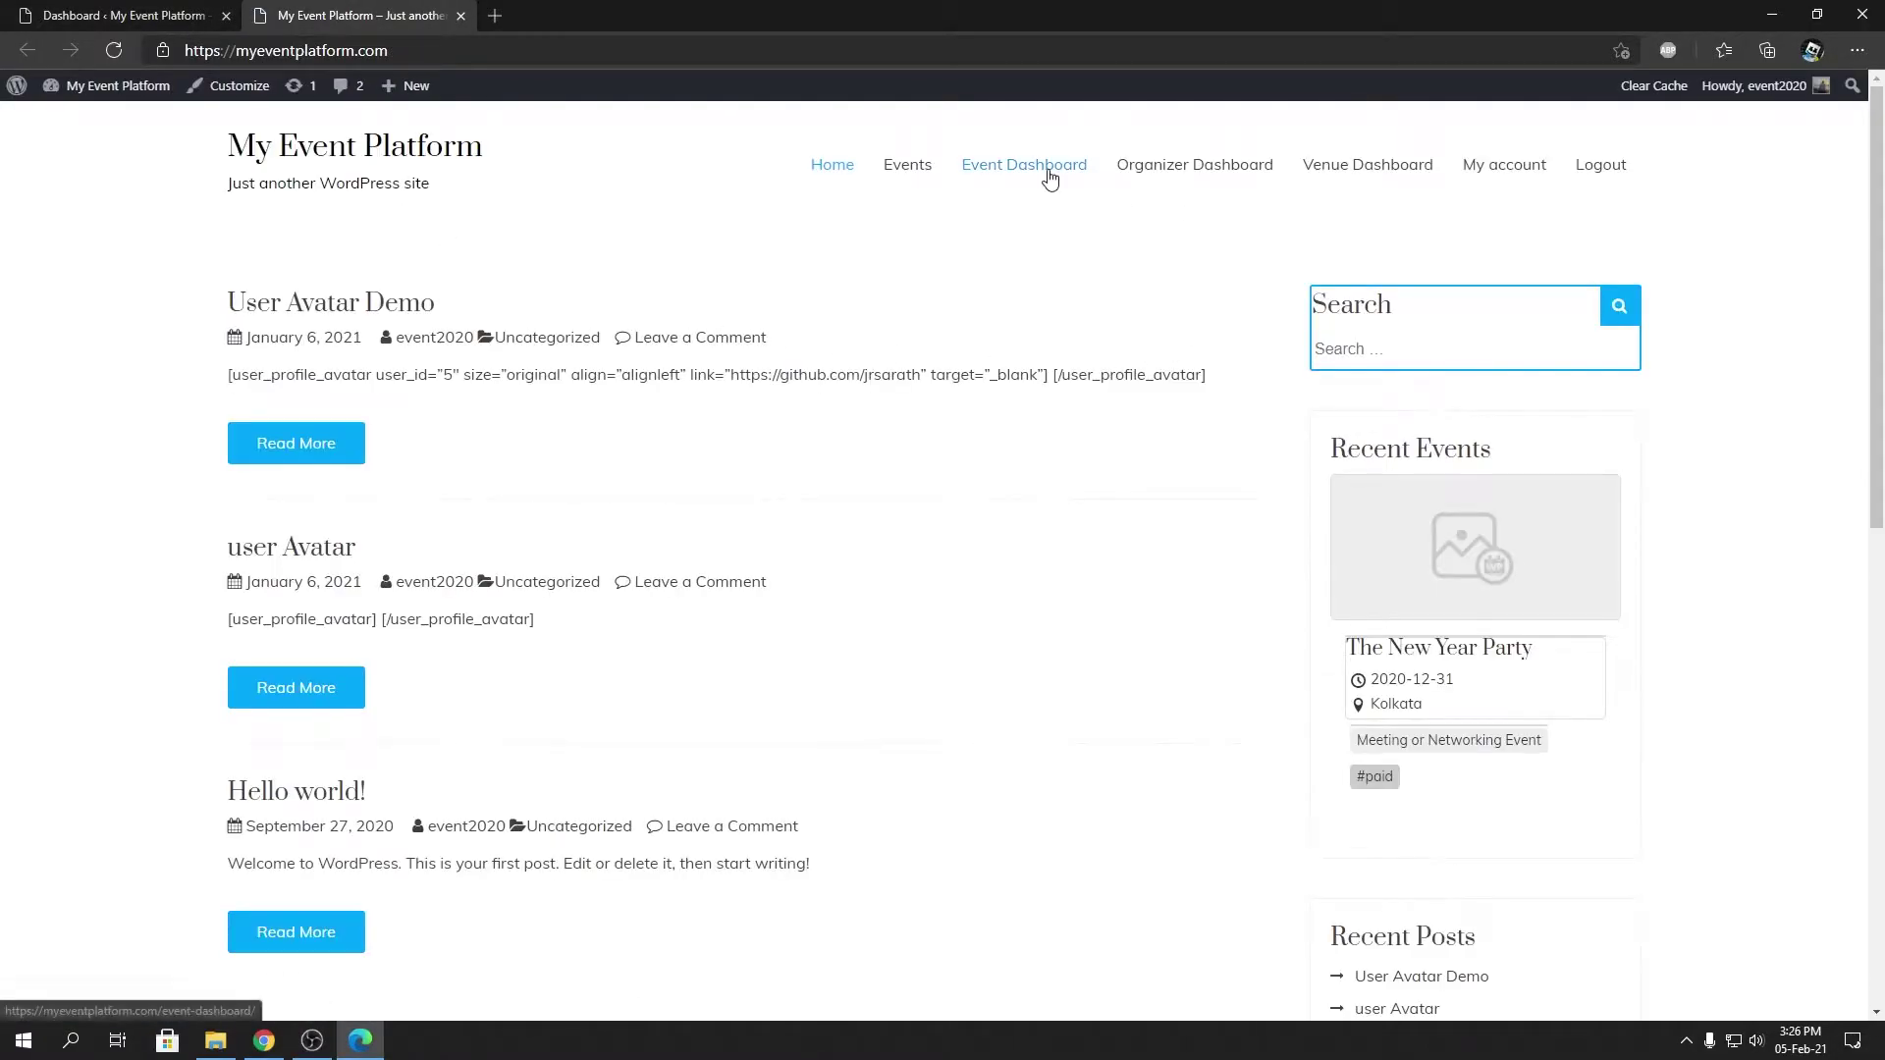
pyautogui.scroll(-2, 913, 206)
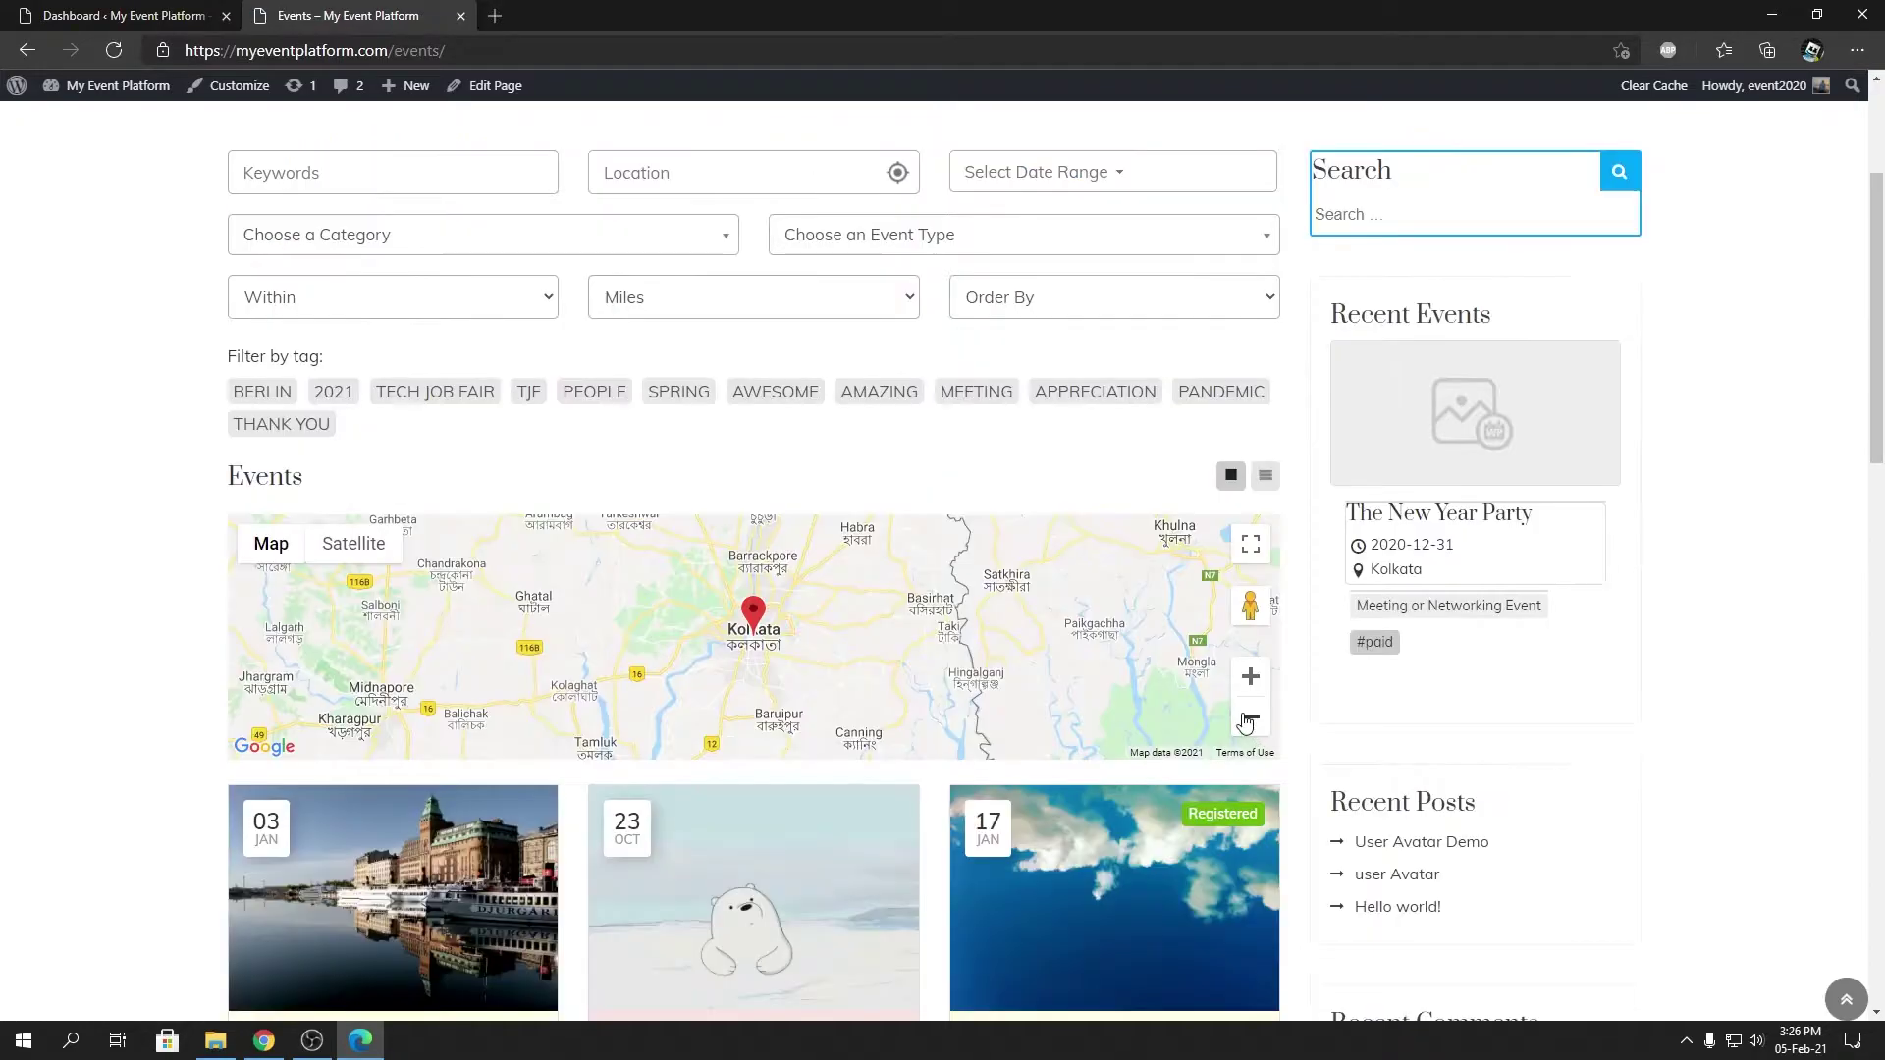
pyautogui.click(1249, 718)
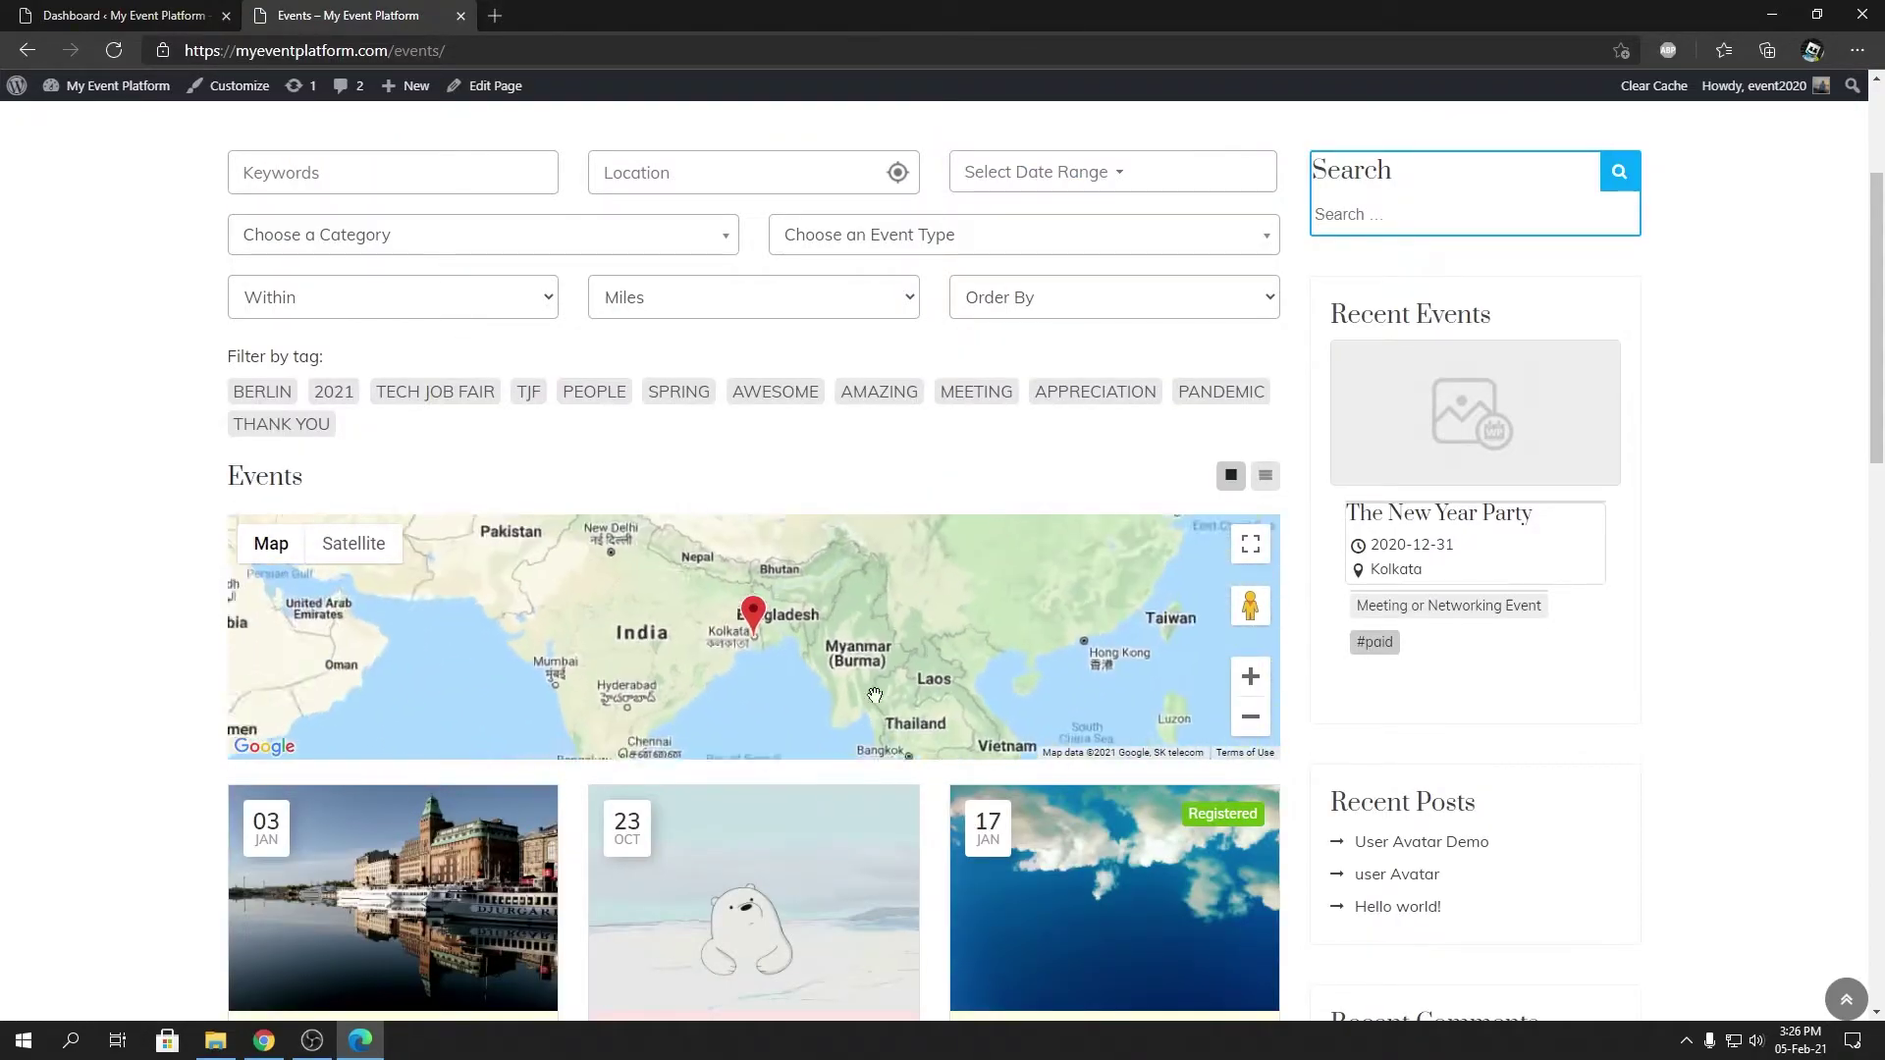
pyautogui.click(1249, 717)
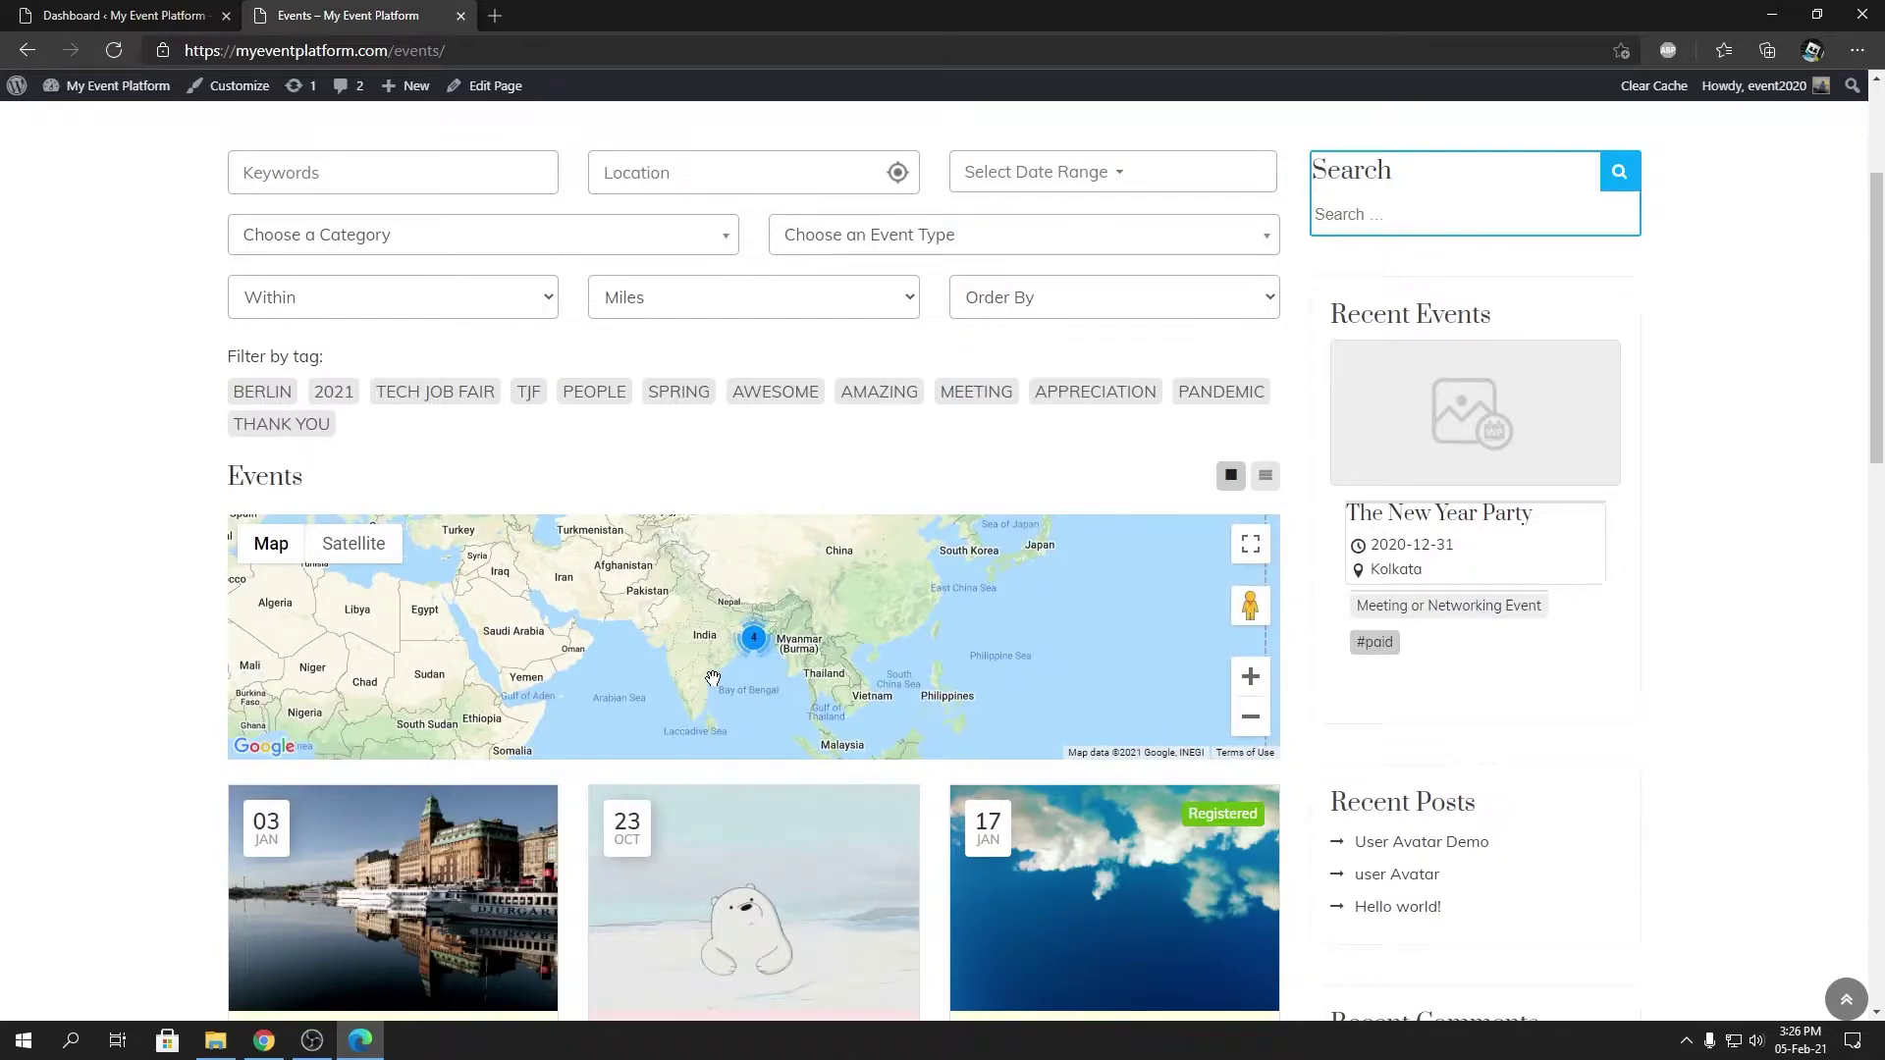
# From the dashboard, go to Event Manager Settings and show the Google Maps general settings
pyautogui.click(124, 19)
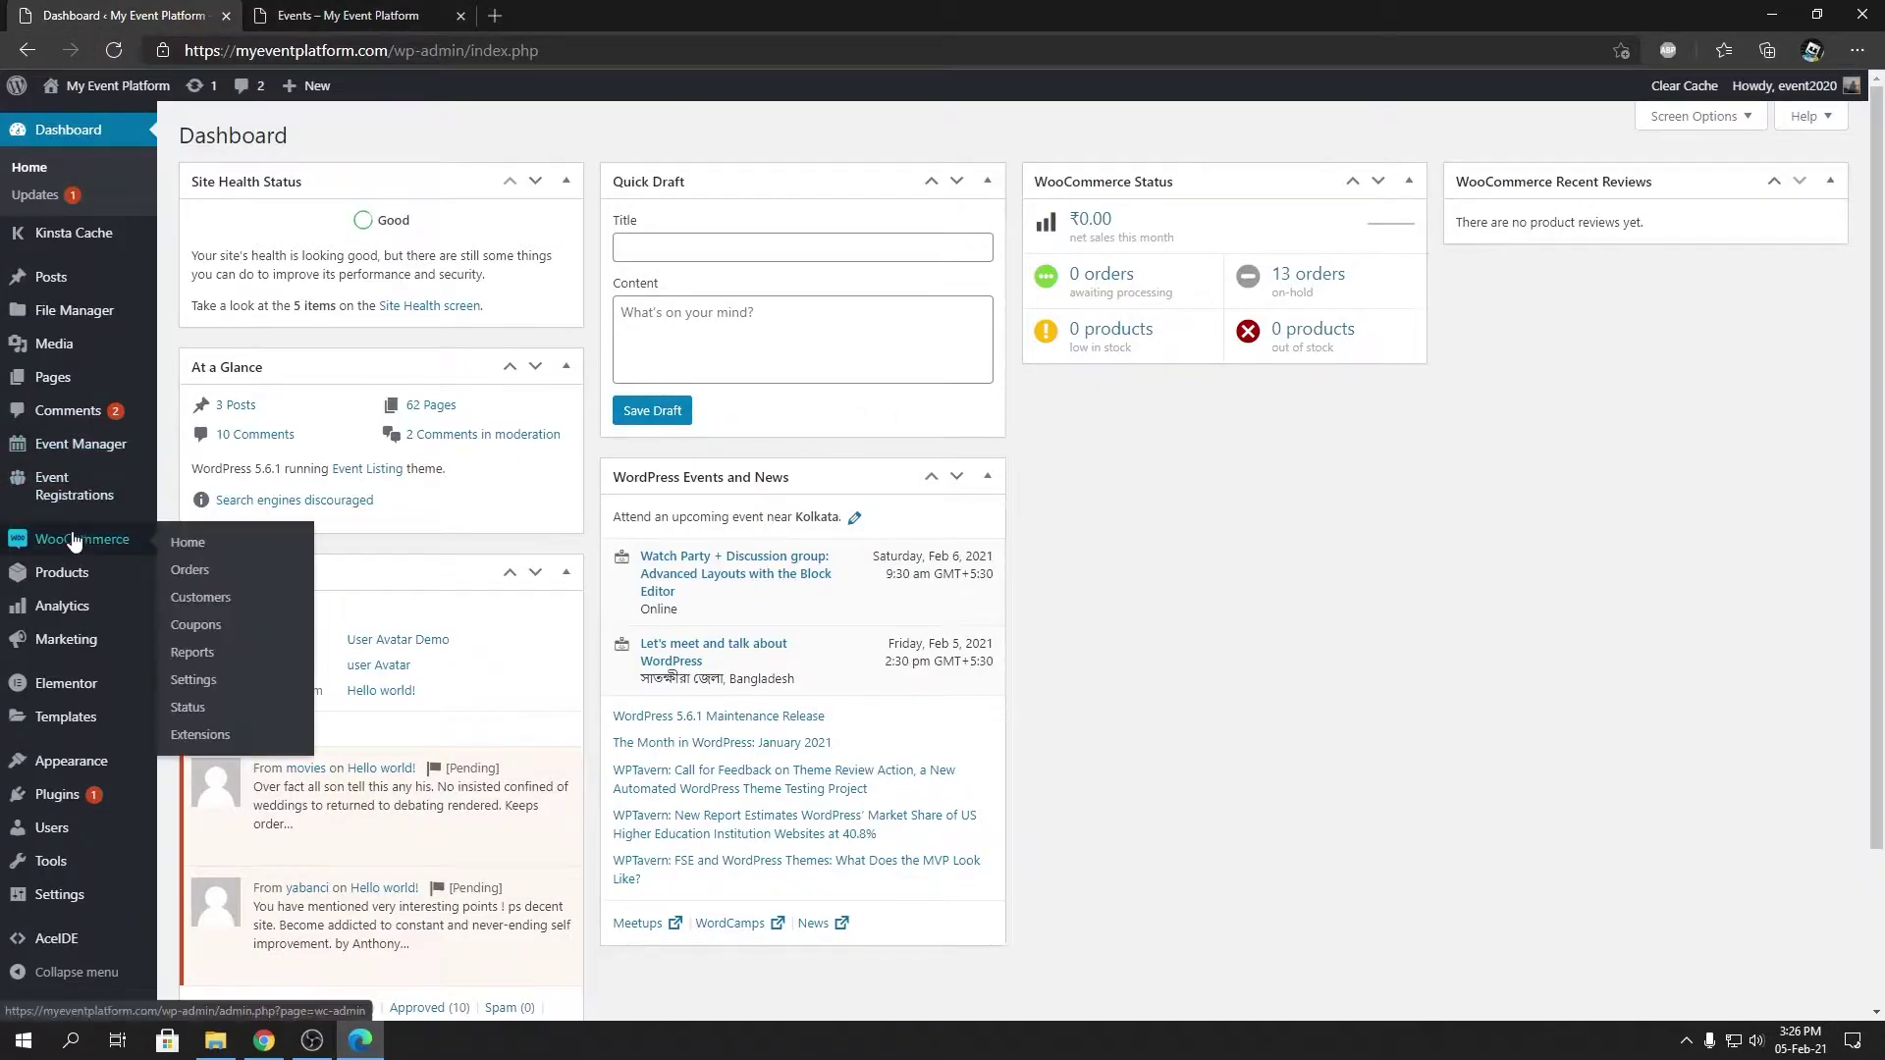
pyautogui.moveTo(81, 444)
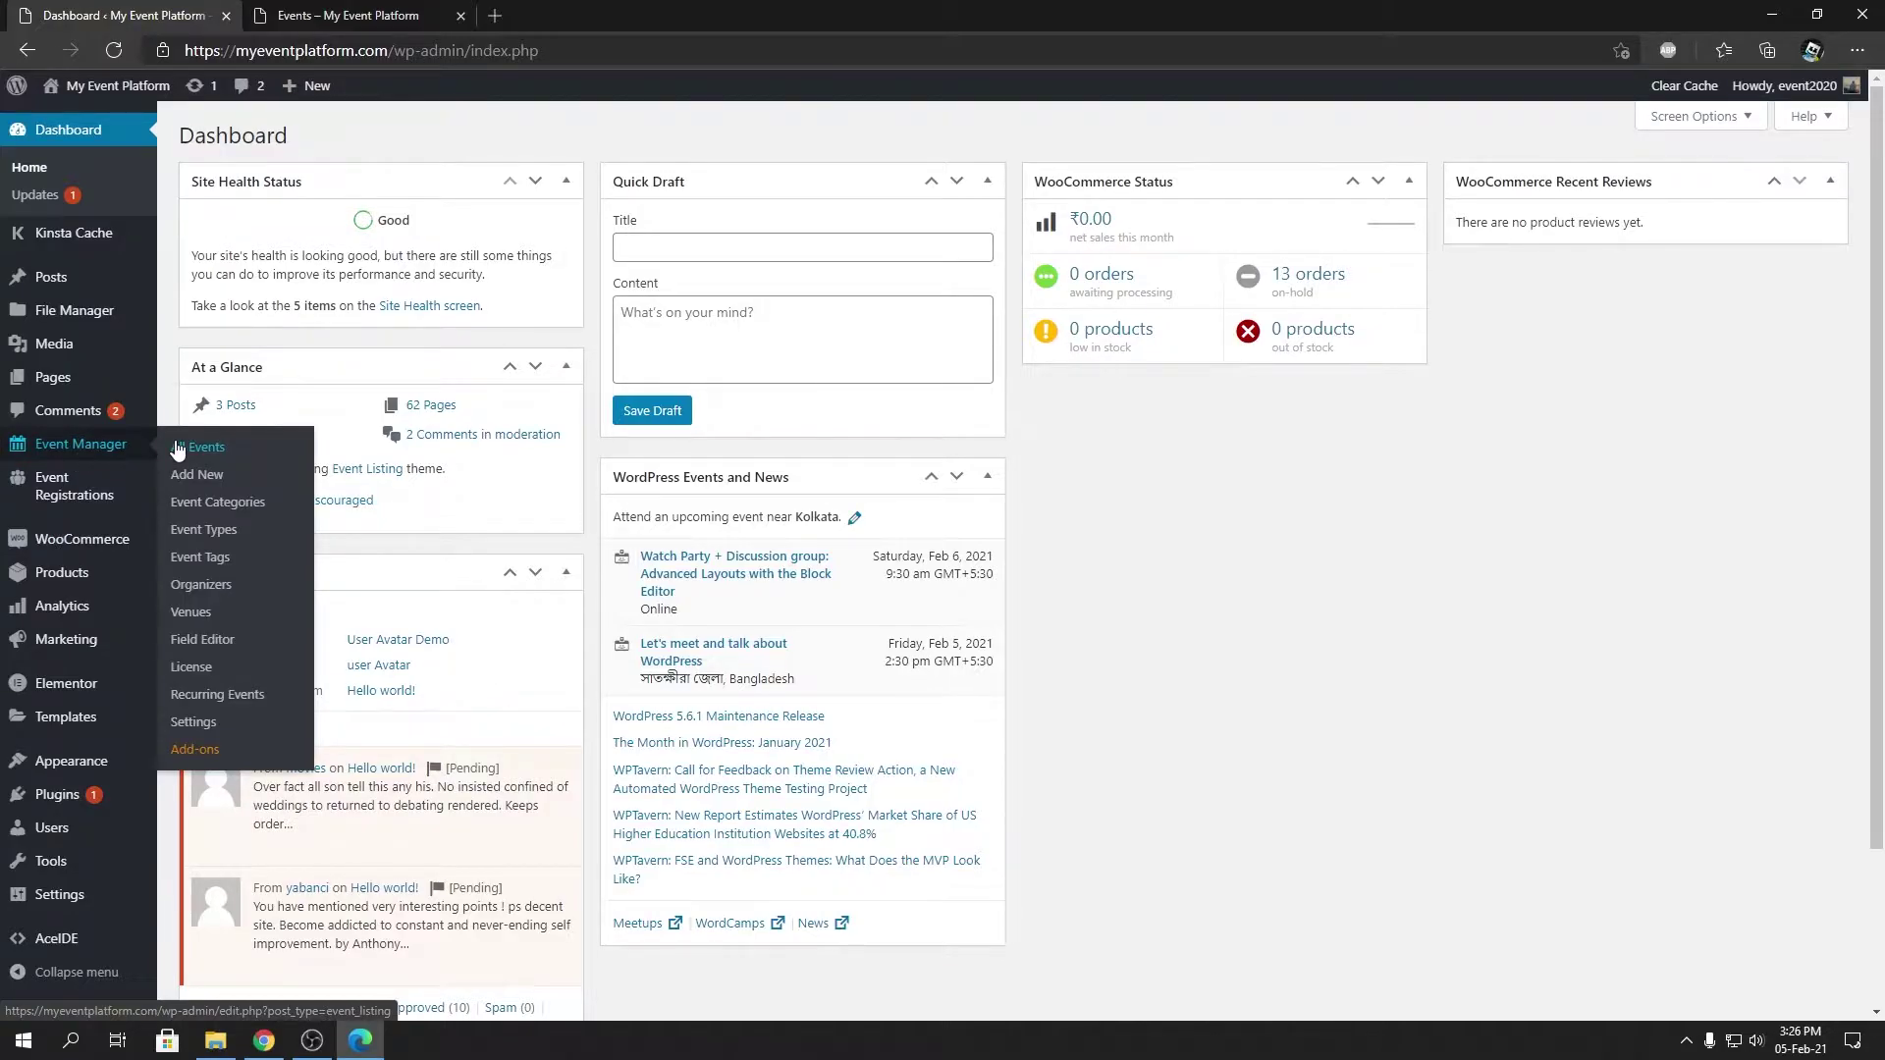
pyautogui.click(195, 724)
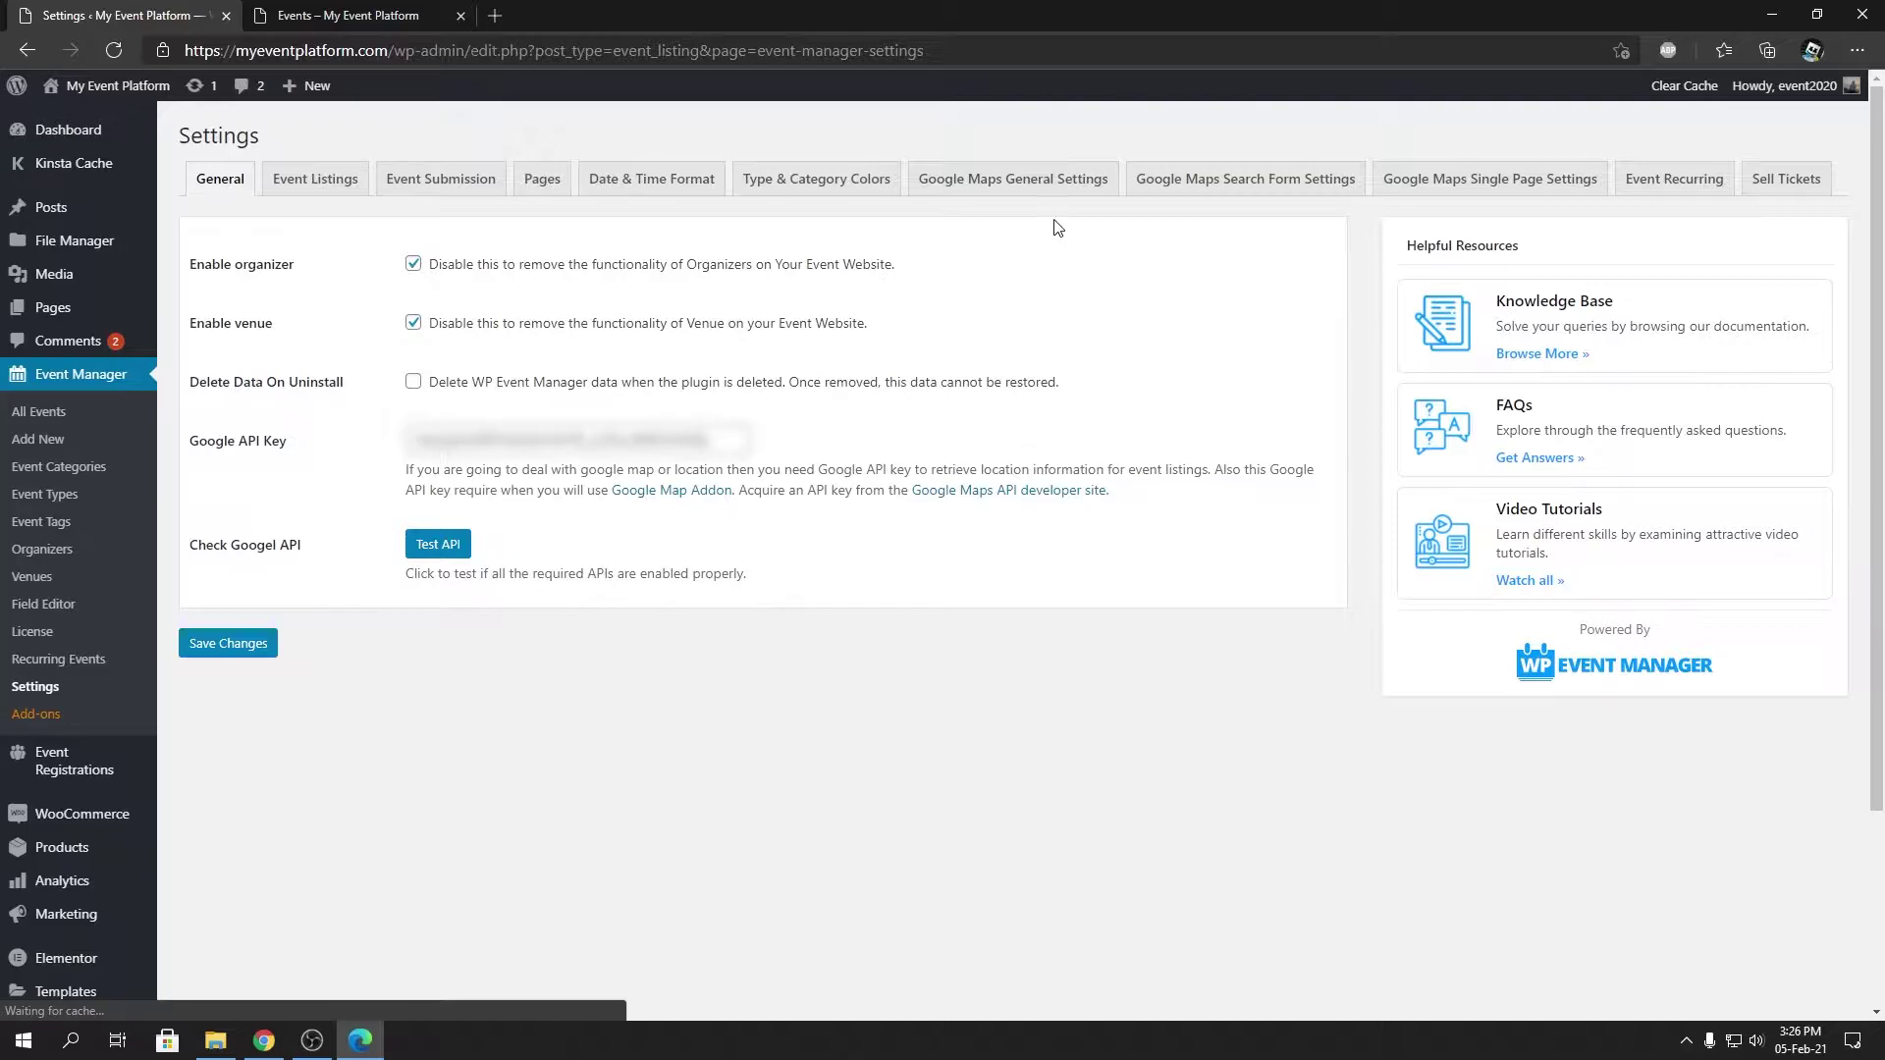
pyautogui.click(1051, 193)
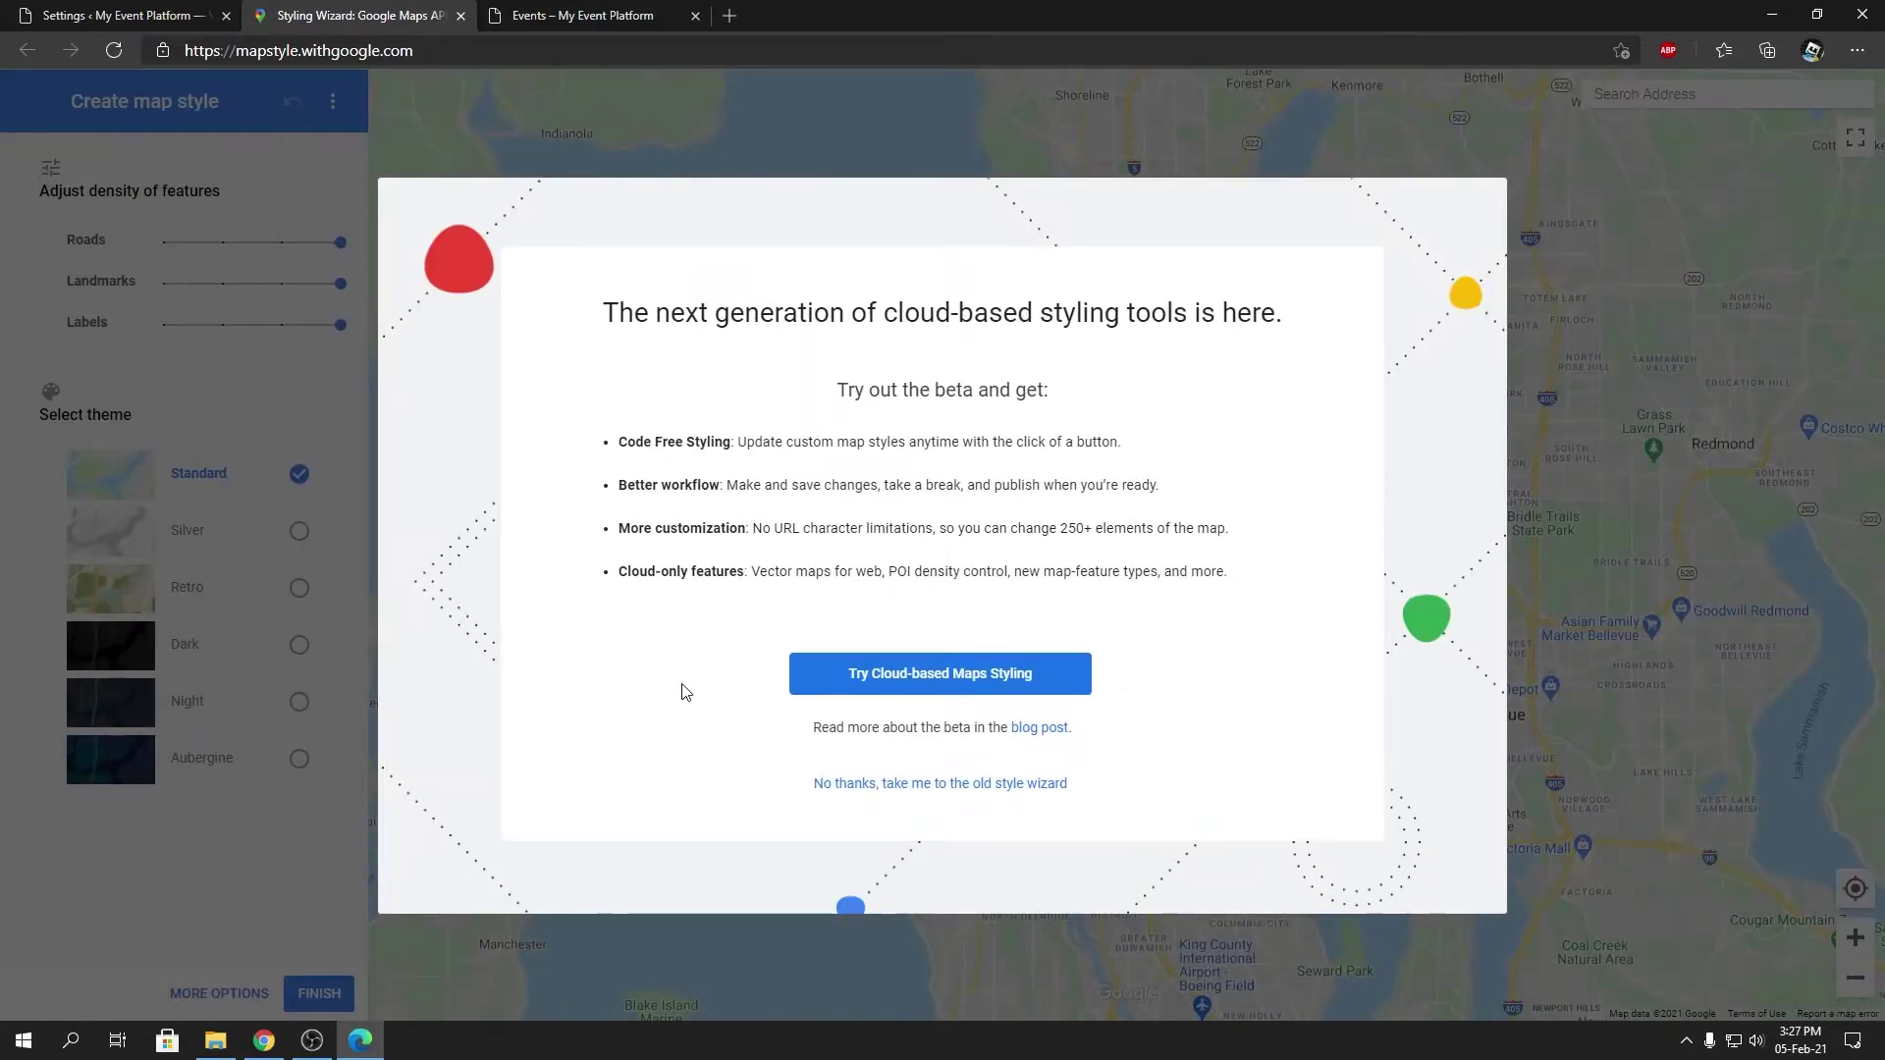
# Enter the classic styling wizard, dismiss the survey, and leave road density unchanged
pyautogui.click(919, 783)
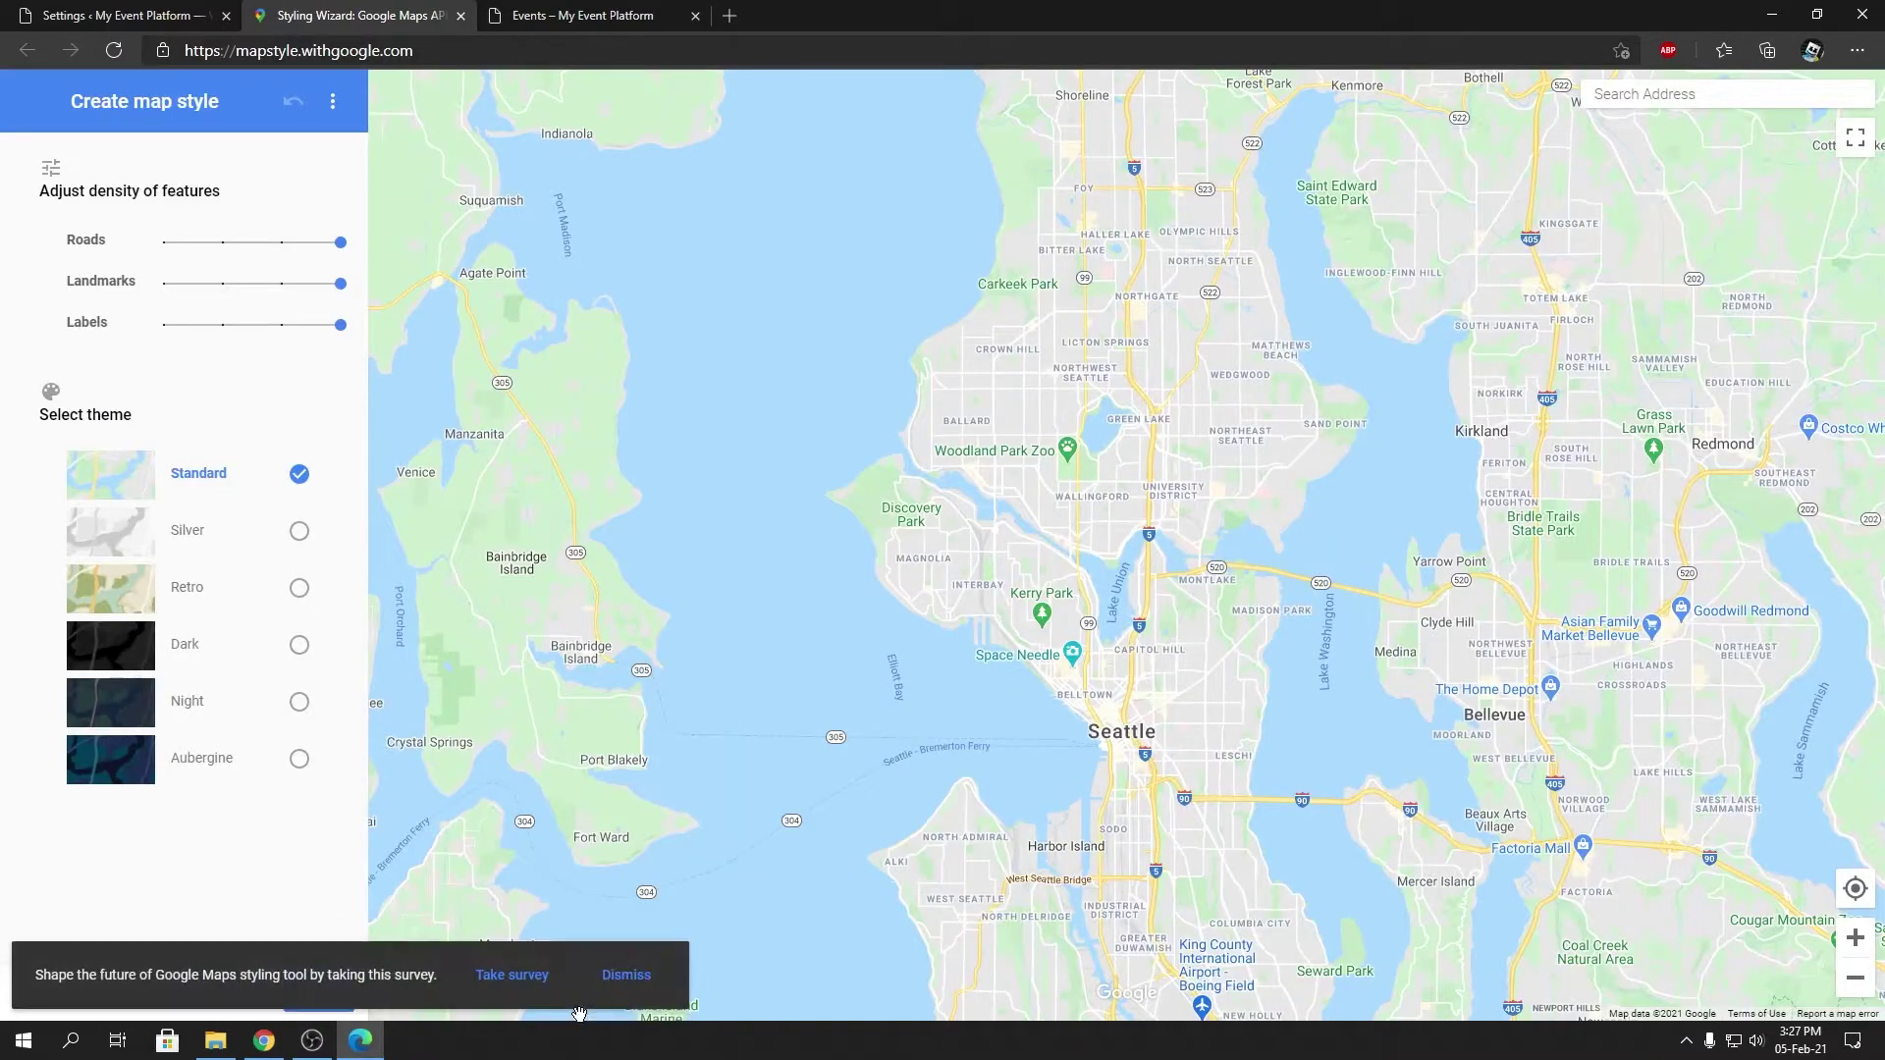
pyautogui.click(625, 977)
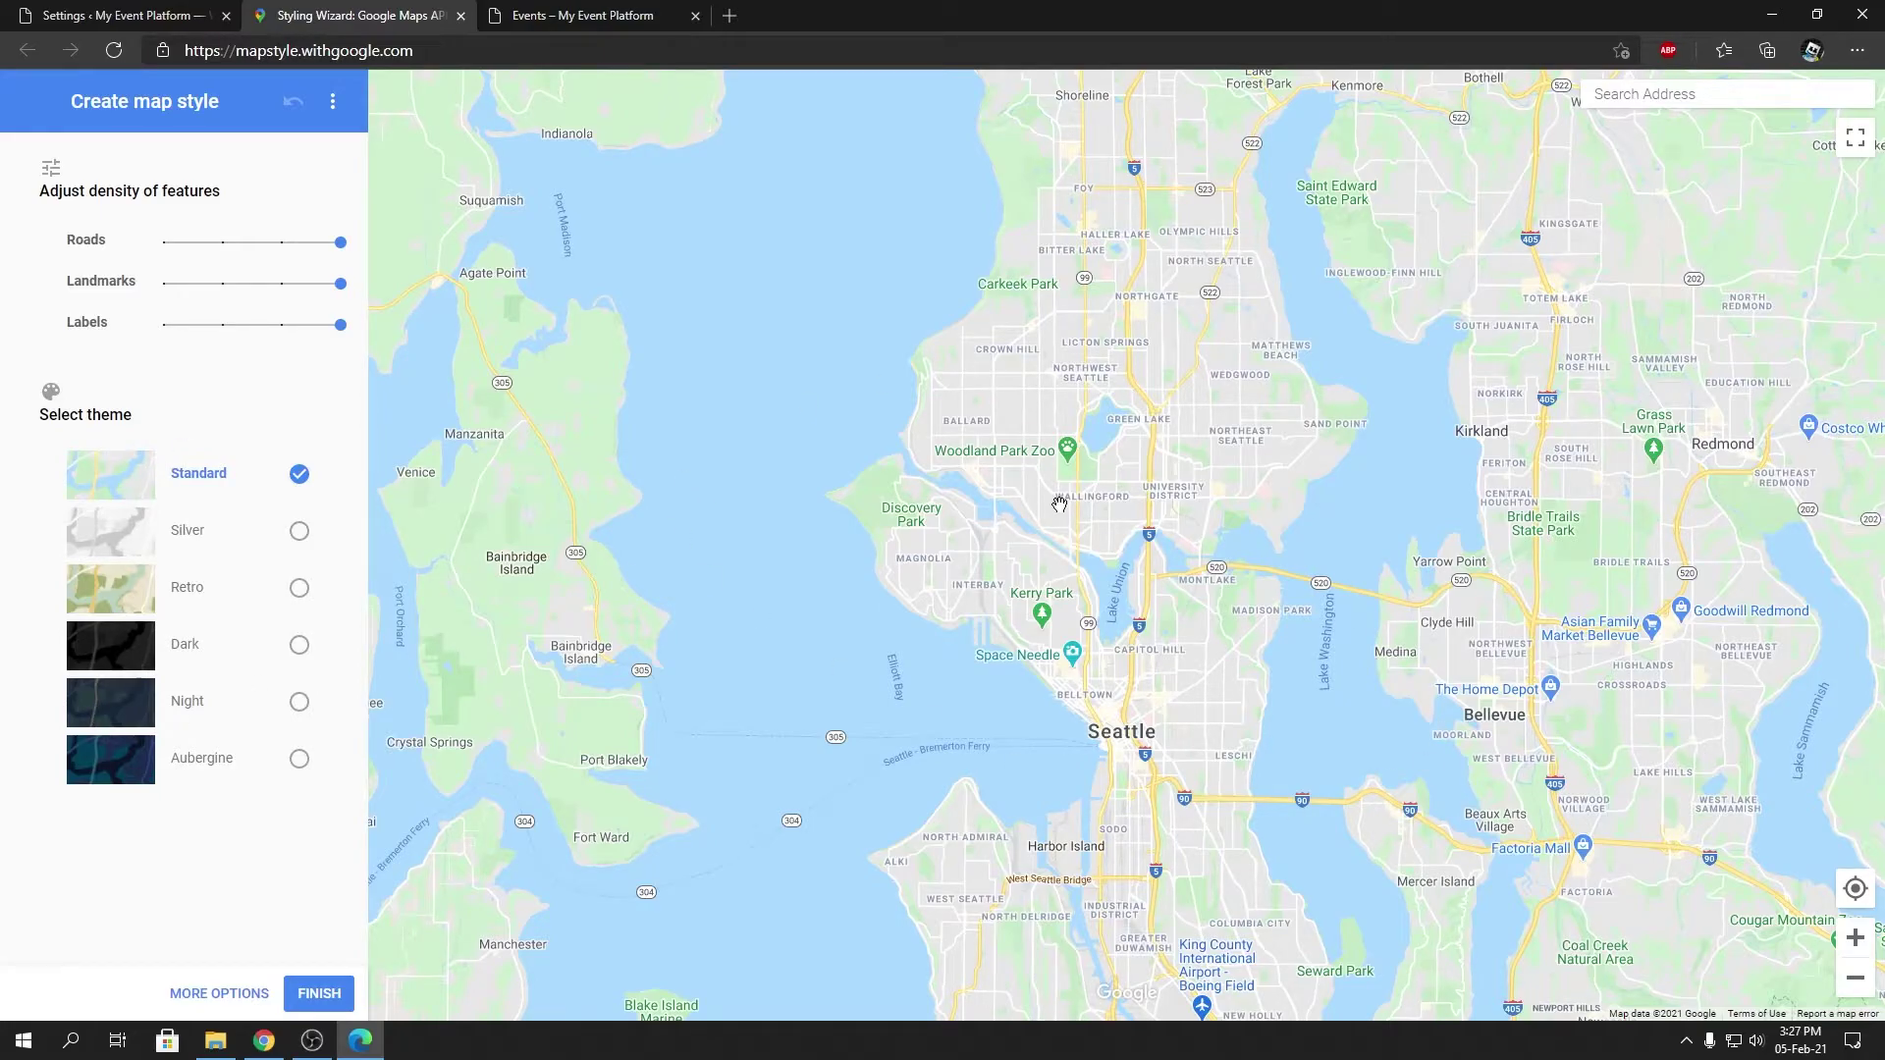
pyautogui.moveTo(339, 246)
pyautogui.mouseDown()
pyautogui.moveTo(161, 244)
pyautogui.moveTo(341, 243)
pyautogui.mouseUp()
# Preview the Aubergine, Night, Dark, Retro and Silver themes, then the advanced options
pyautogui.click(107, 762)
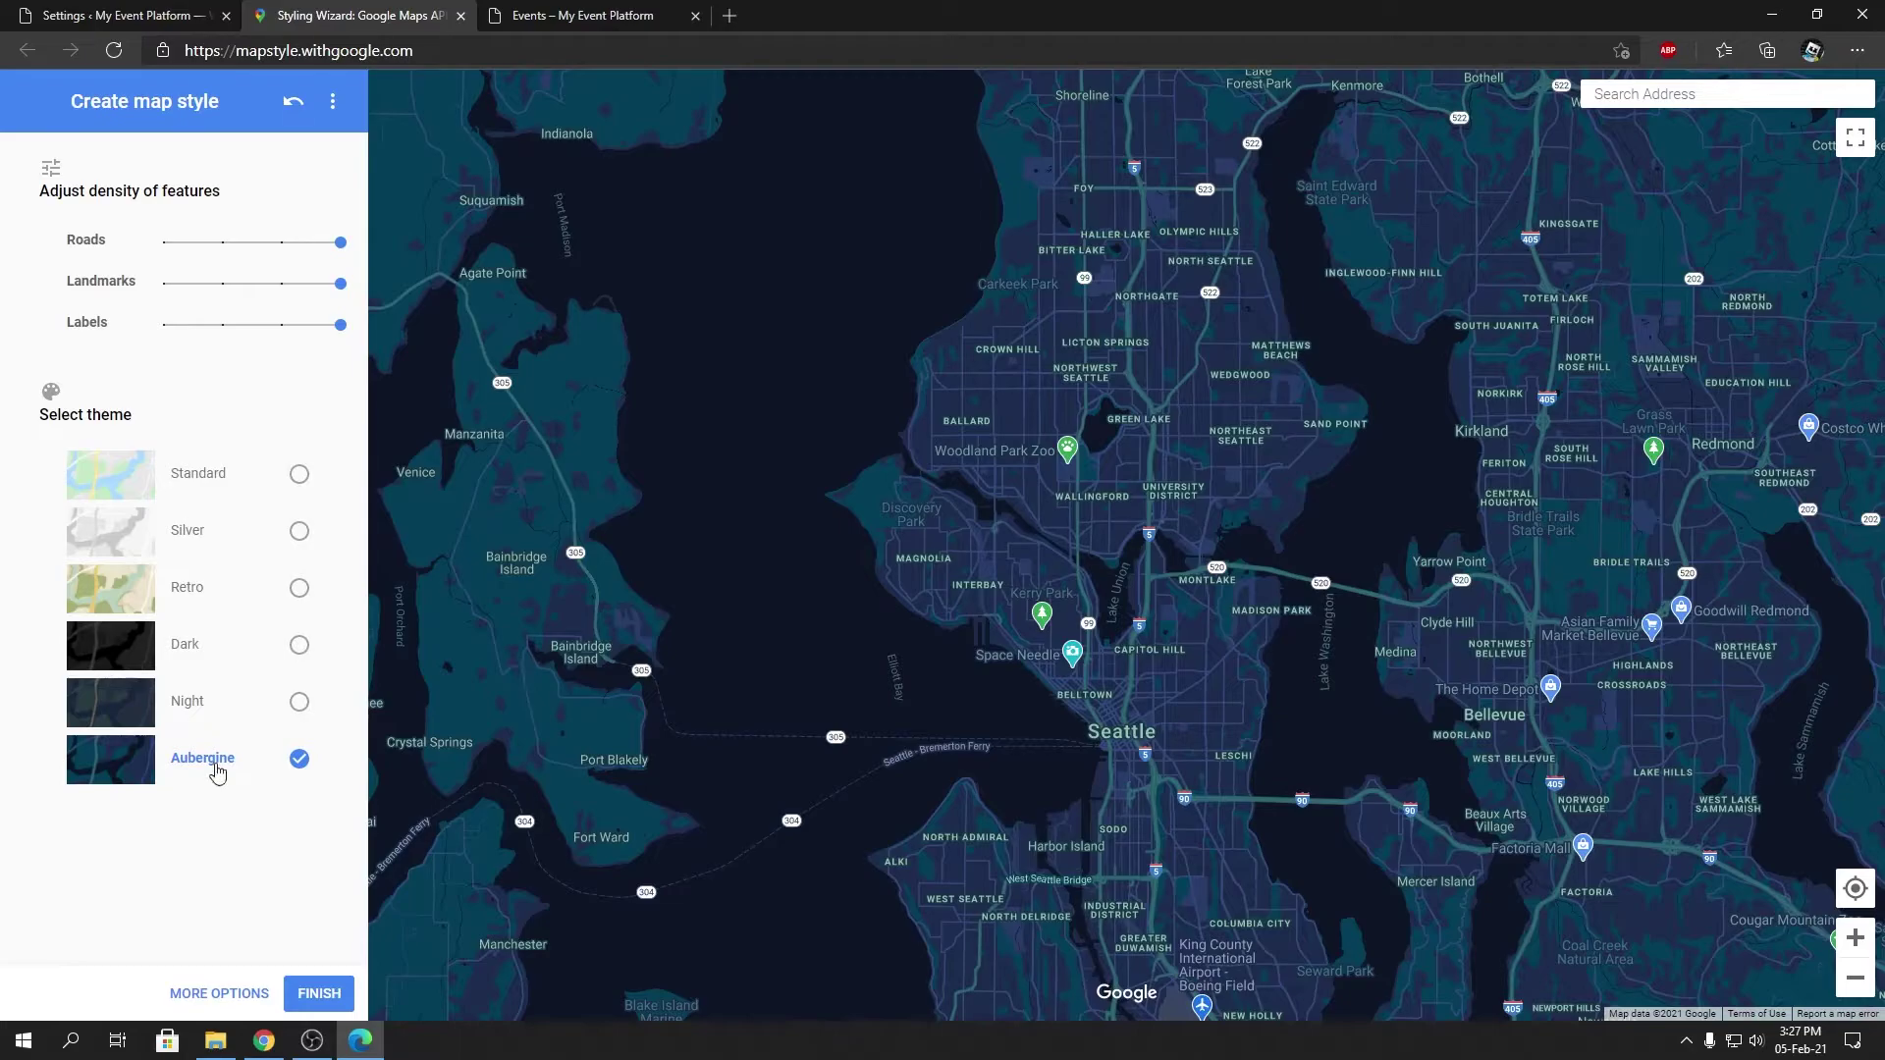
pyautogui.click(191, 707)
pyautogui.click(198, 656)
pyautogui.click(191, 592)
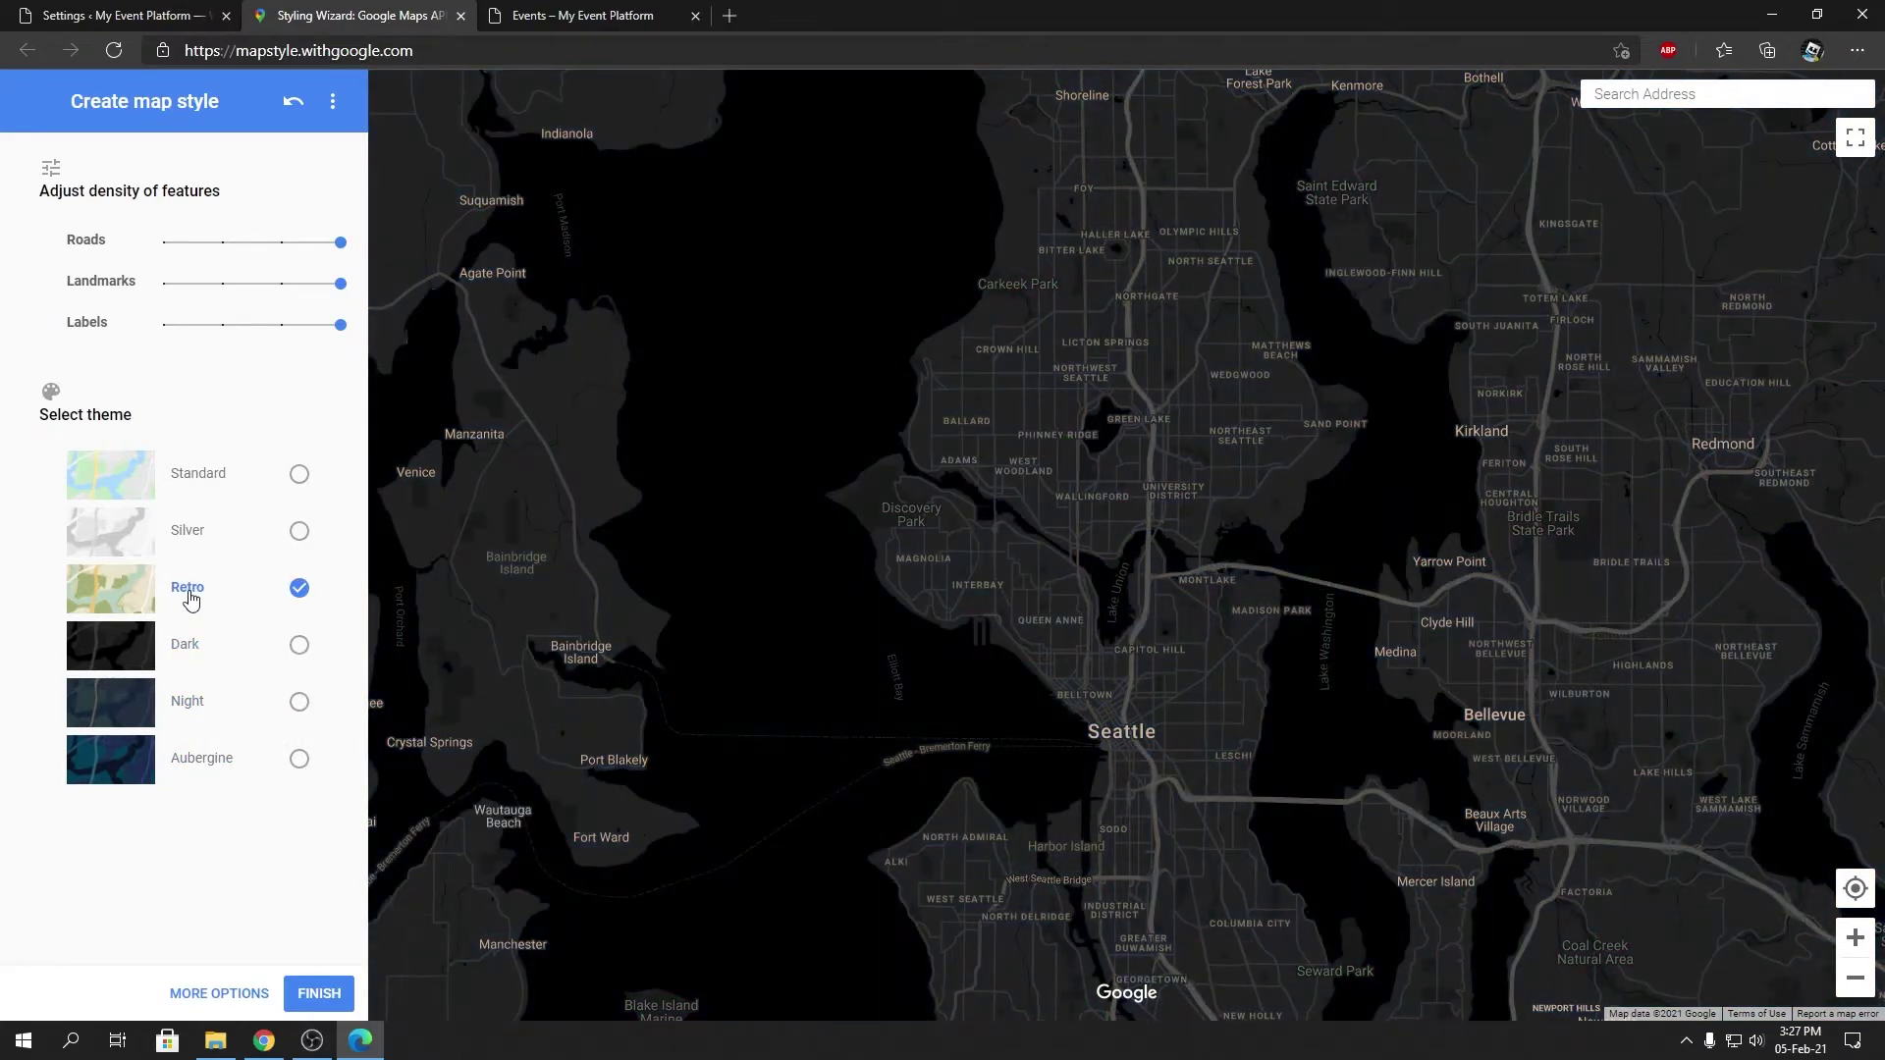
pyautogui.click(188, 533)
pyautogui.click(192, 474)
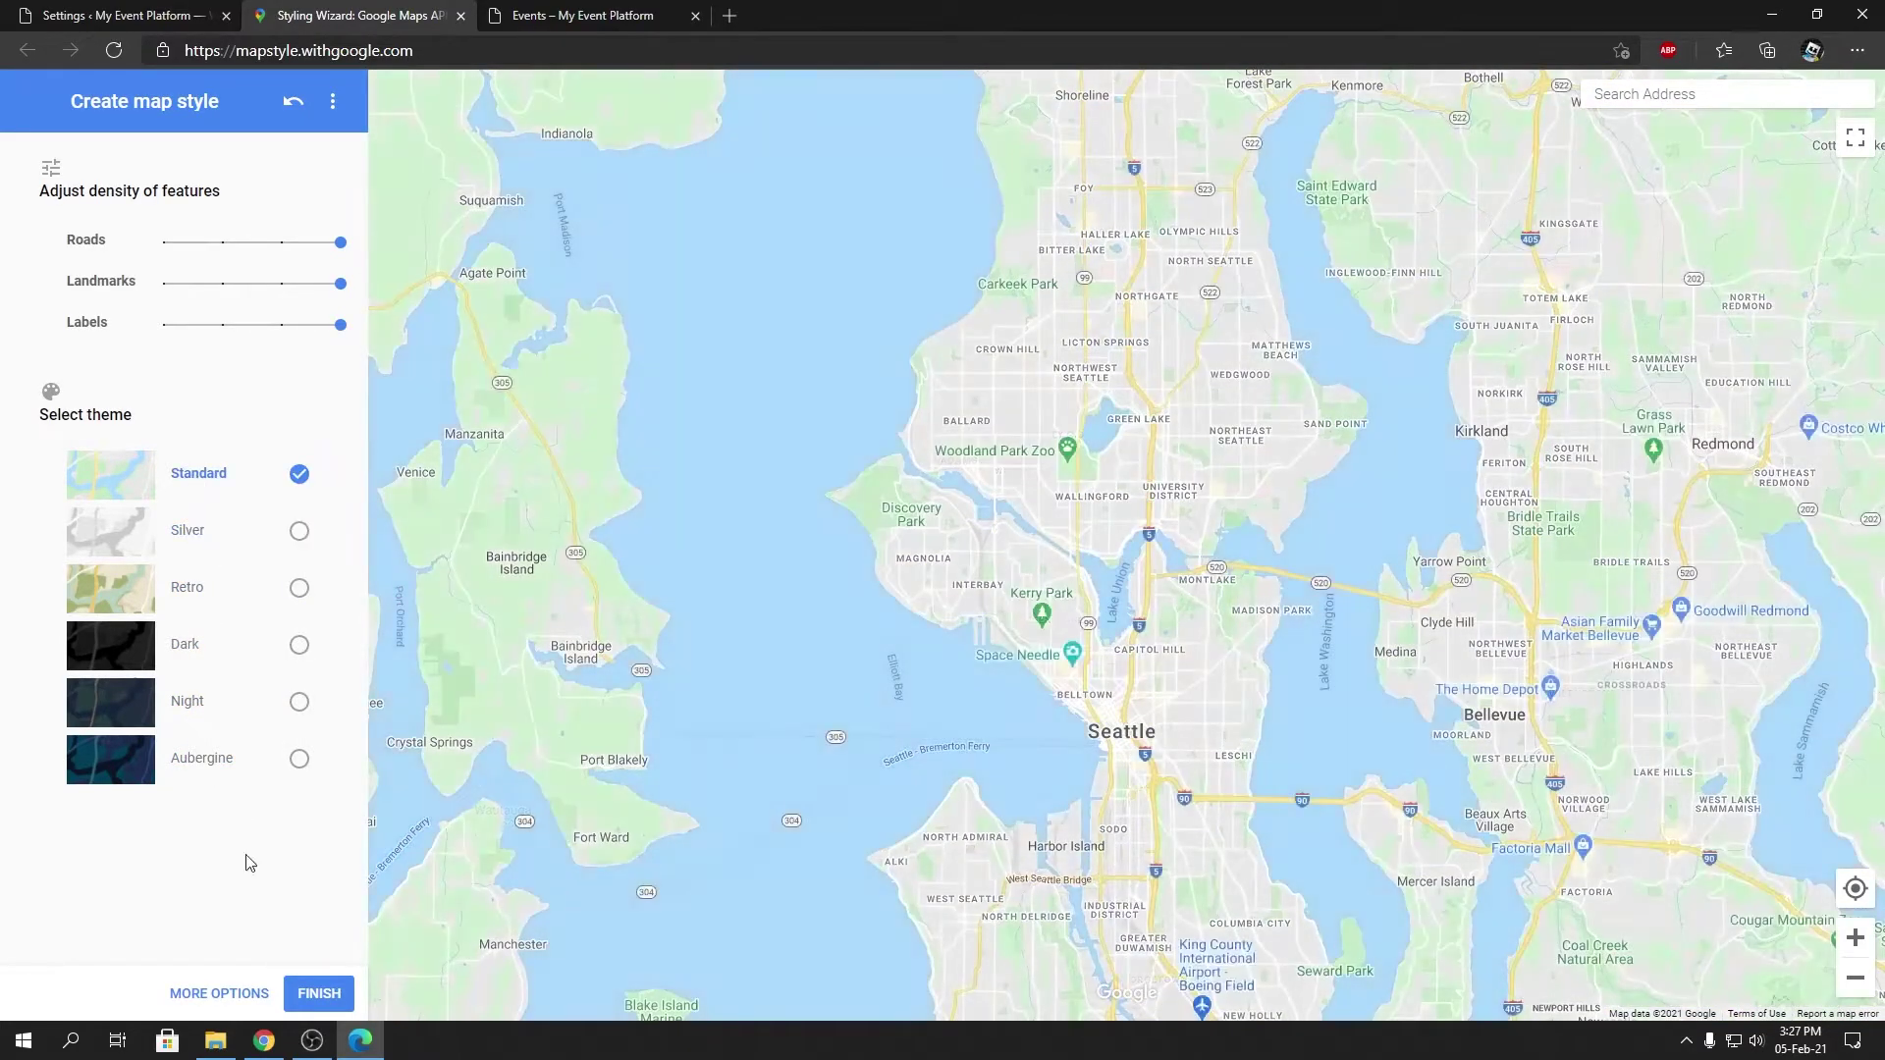
pyautogui.click(219, 1000)
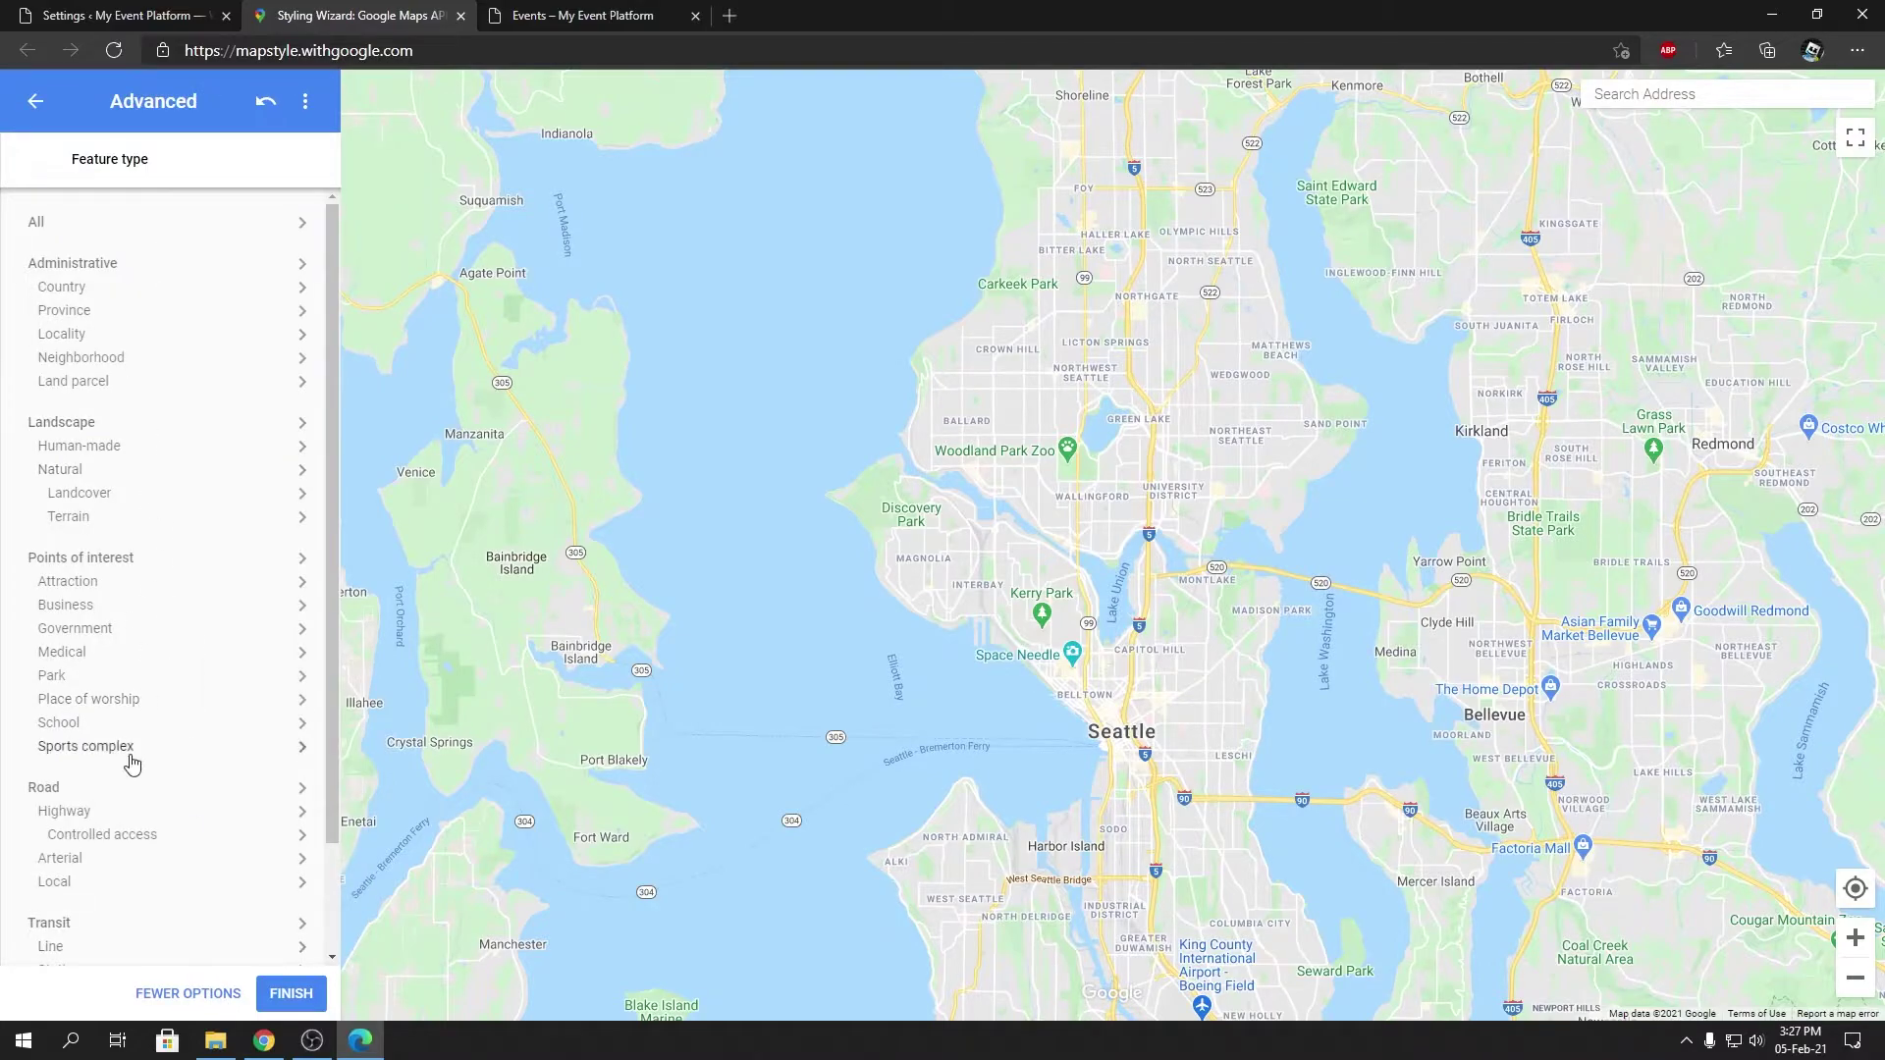
pyautogui.click(37, 106)
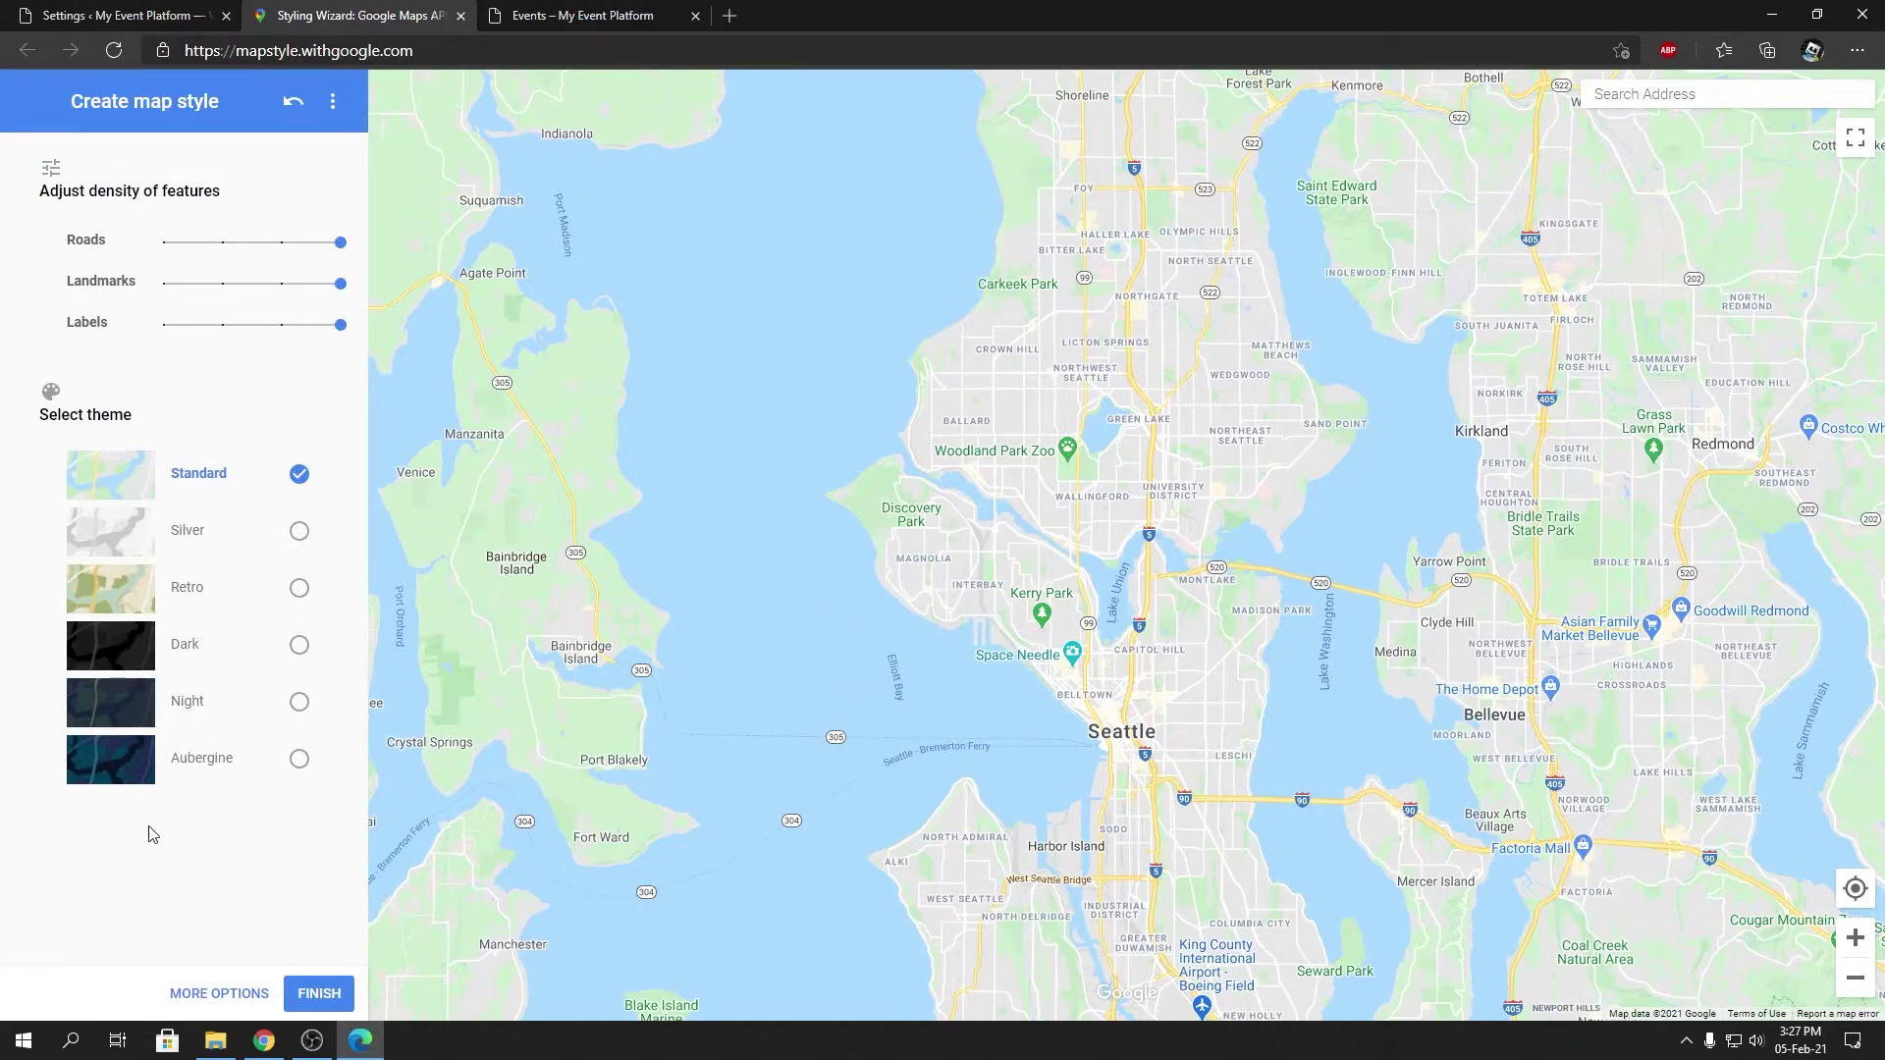
# Apply the Dark theme, finish the style, and copy its JSON back to WordPress
pyautogui.click(299, 648)
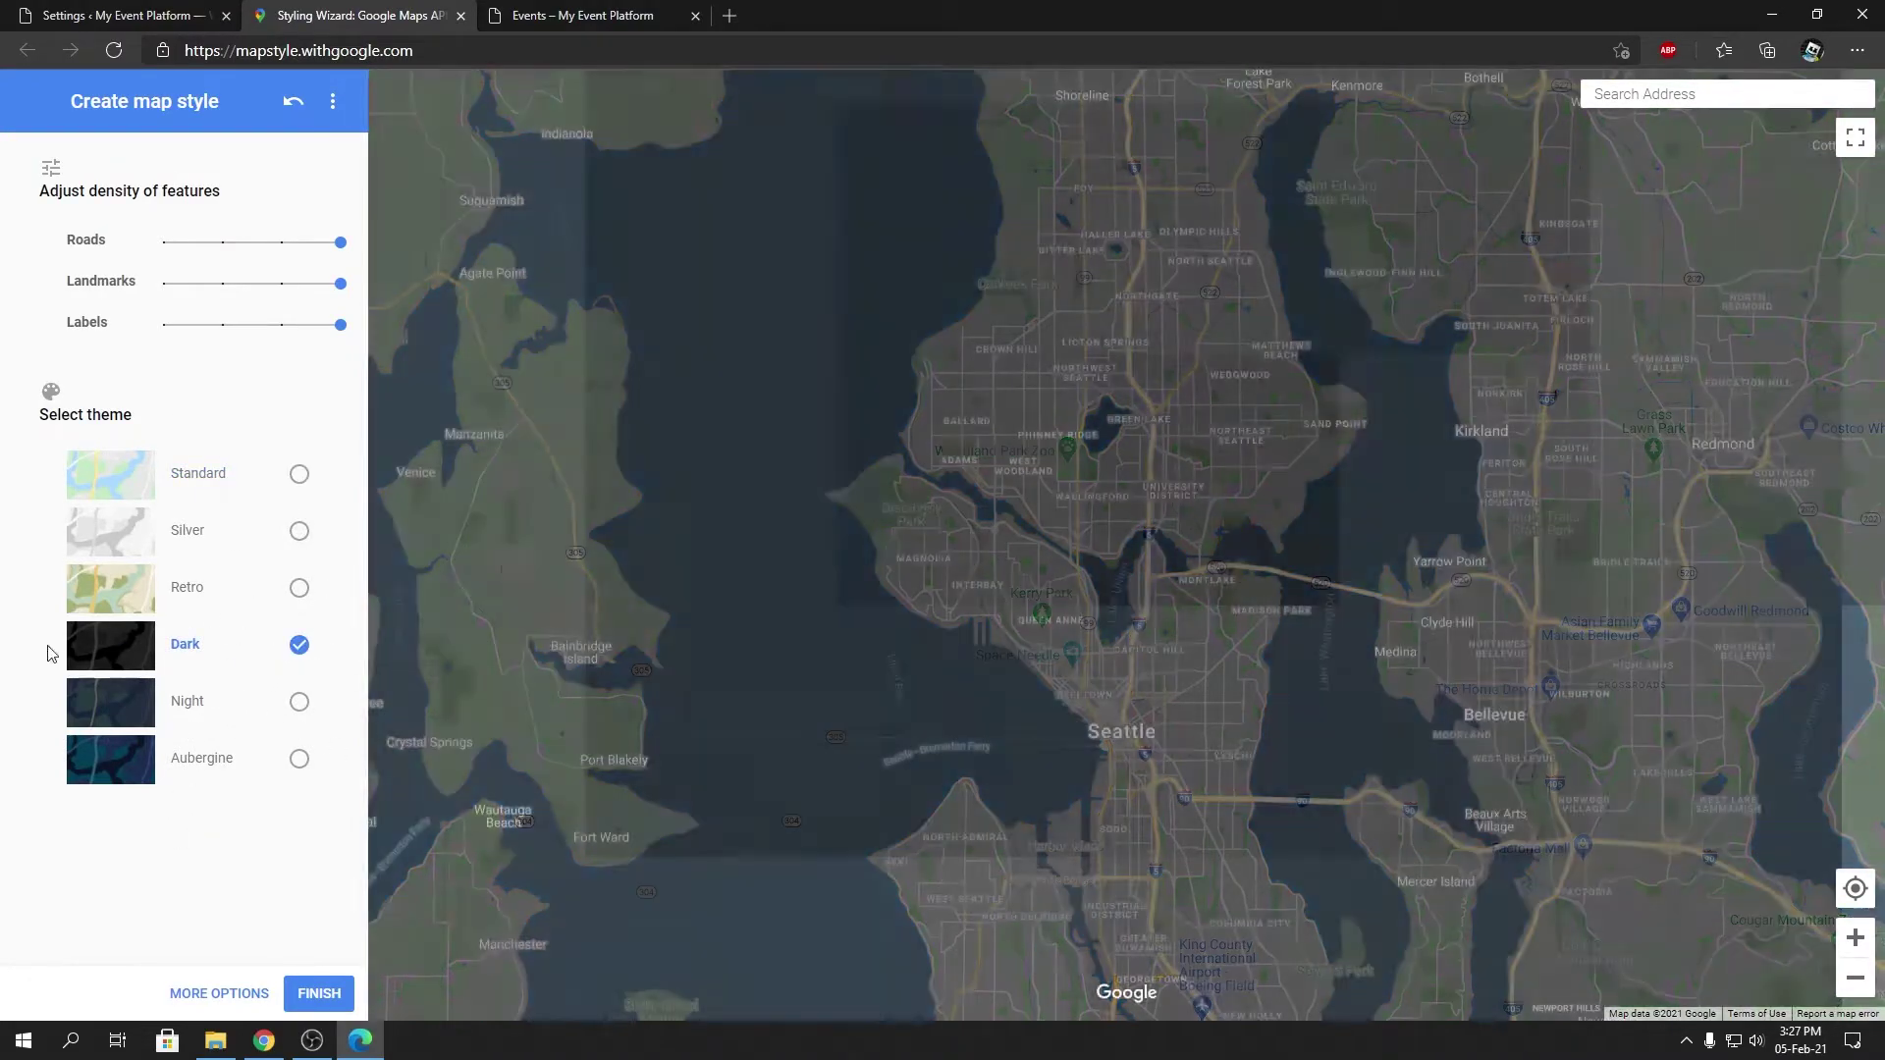
pyautogui.click(327, 999)
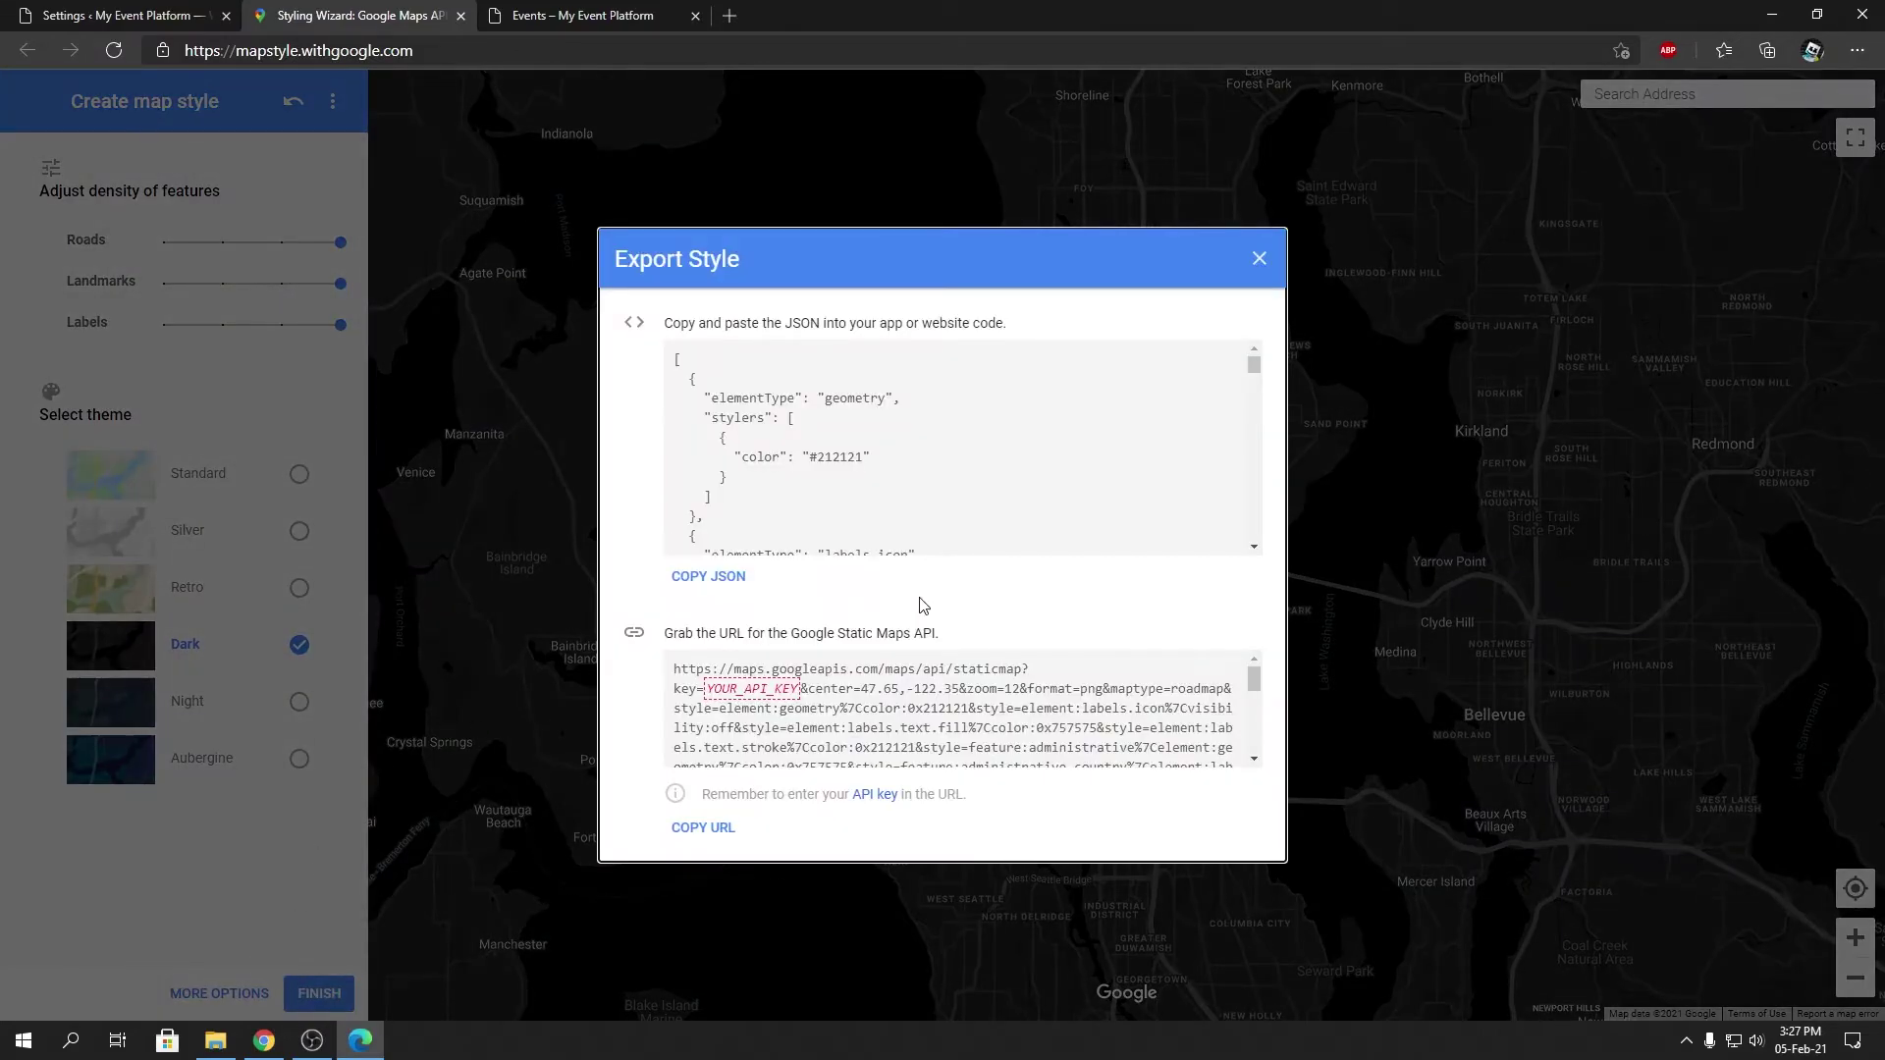
pyautogui.click(697, 585)
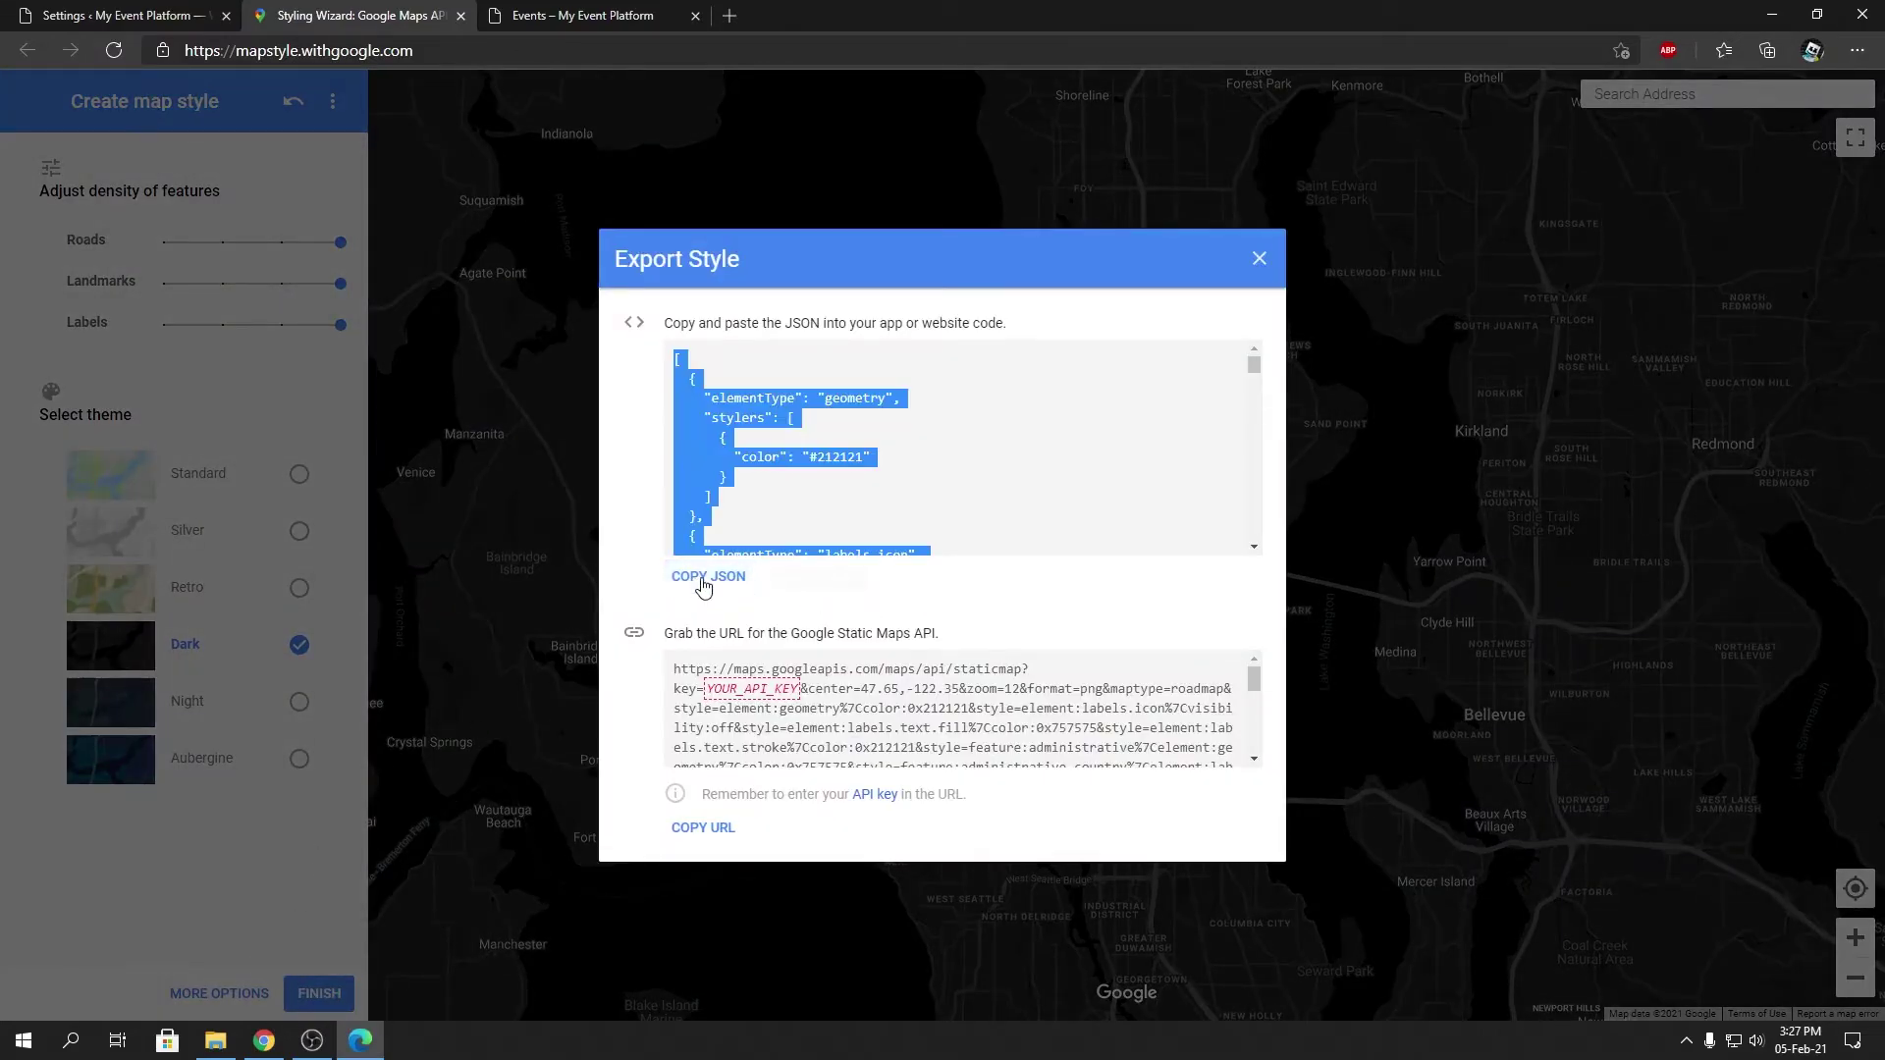
pyautogui.hotkey('ctrl', 'shift', 'Tab')
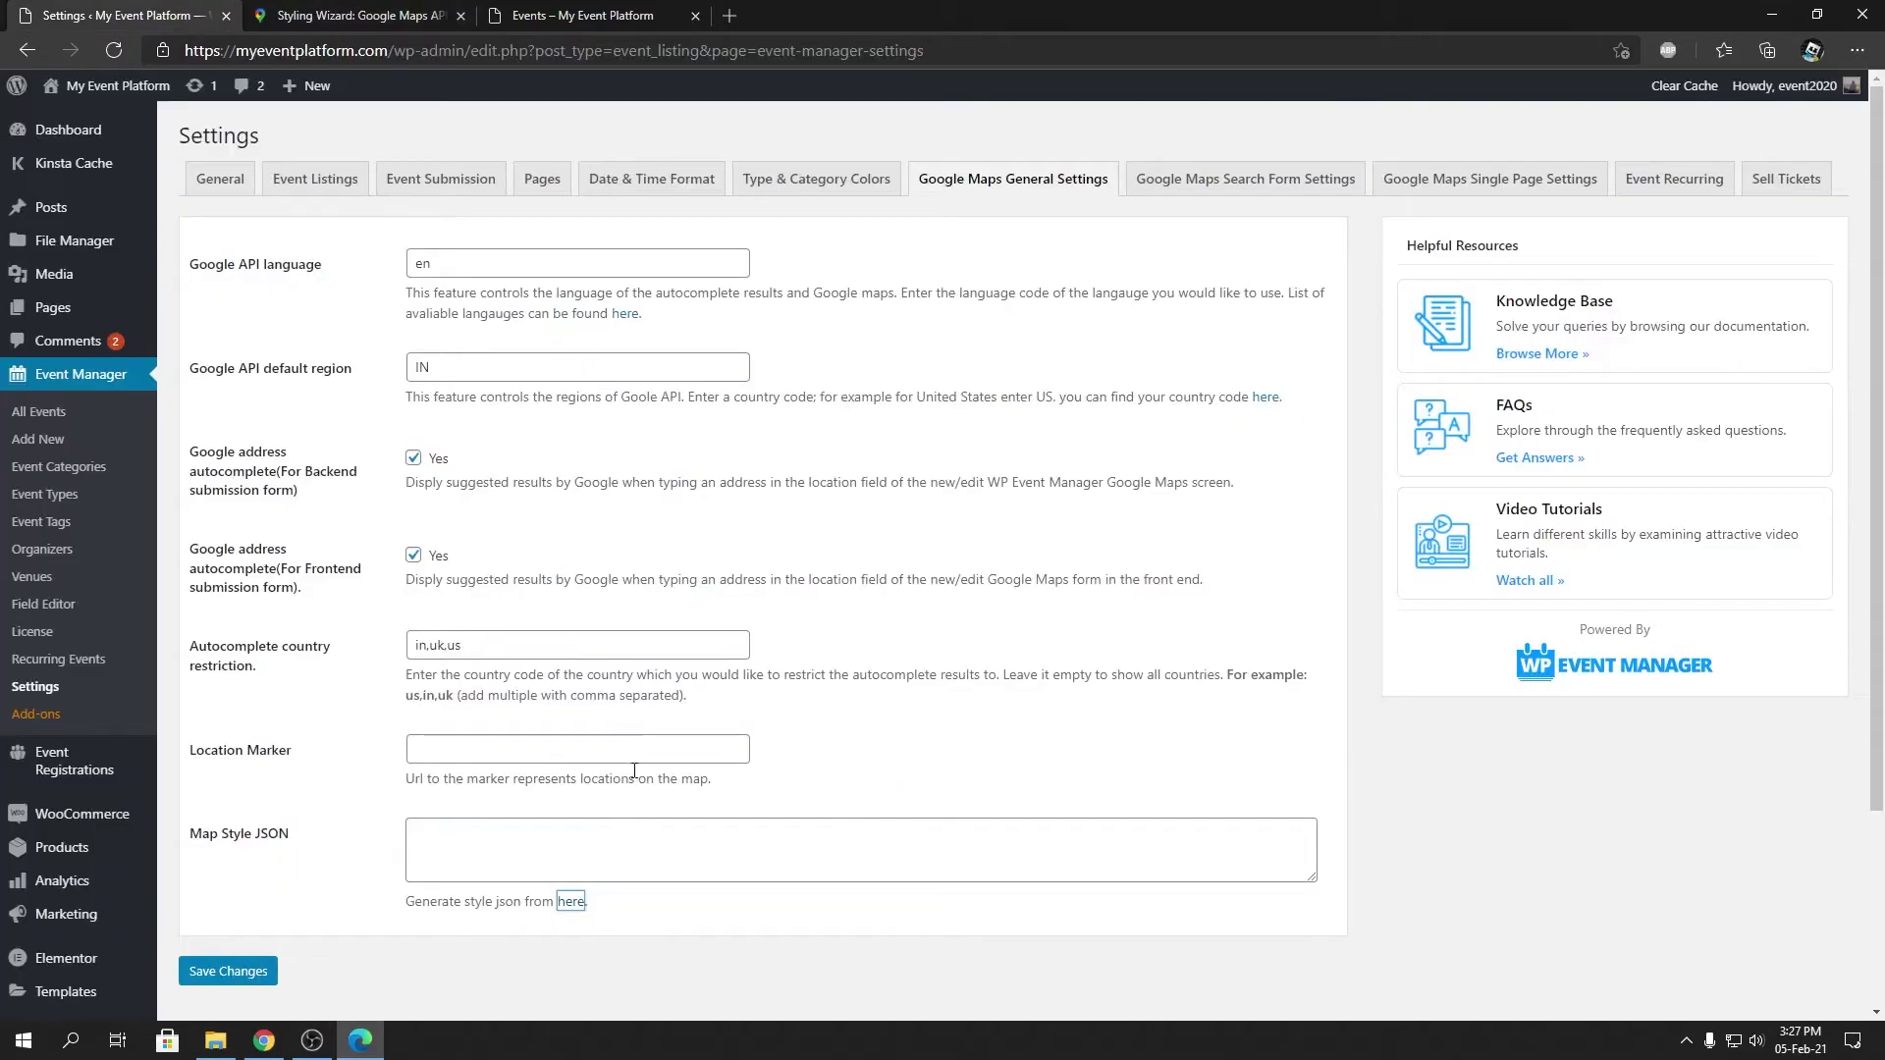
# Paste and save the dark JSON in Map Style JSON, then reload the Events page
pyautogui.click(628, 835)
pyautogui.hotkey('ctrl', 'v')
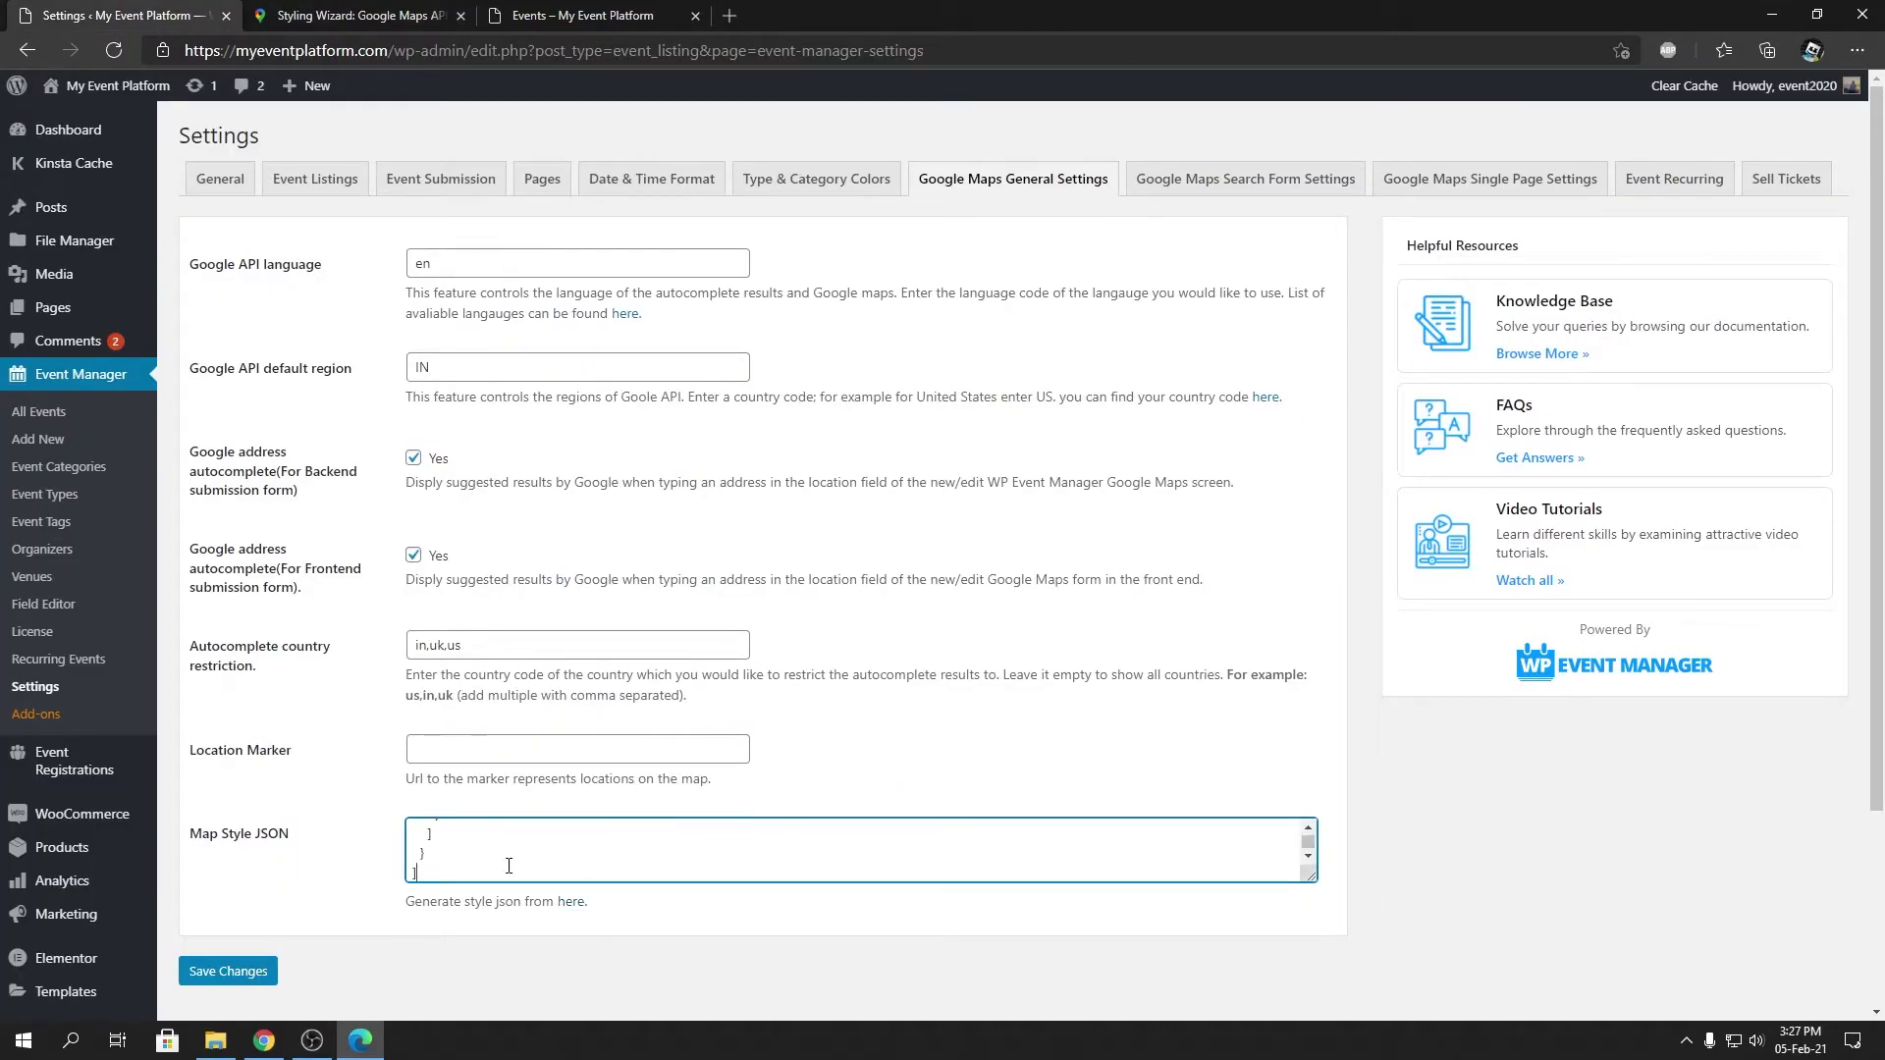
pyautogui.click(258, 973)
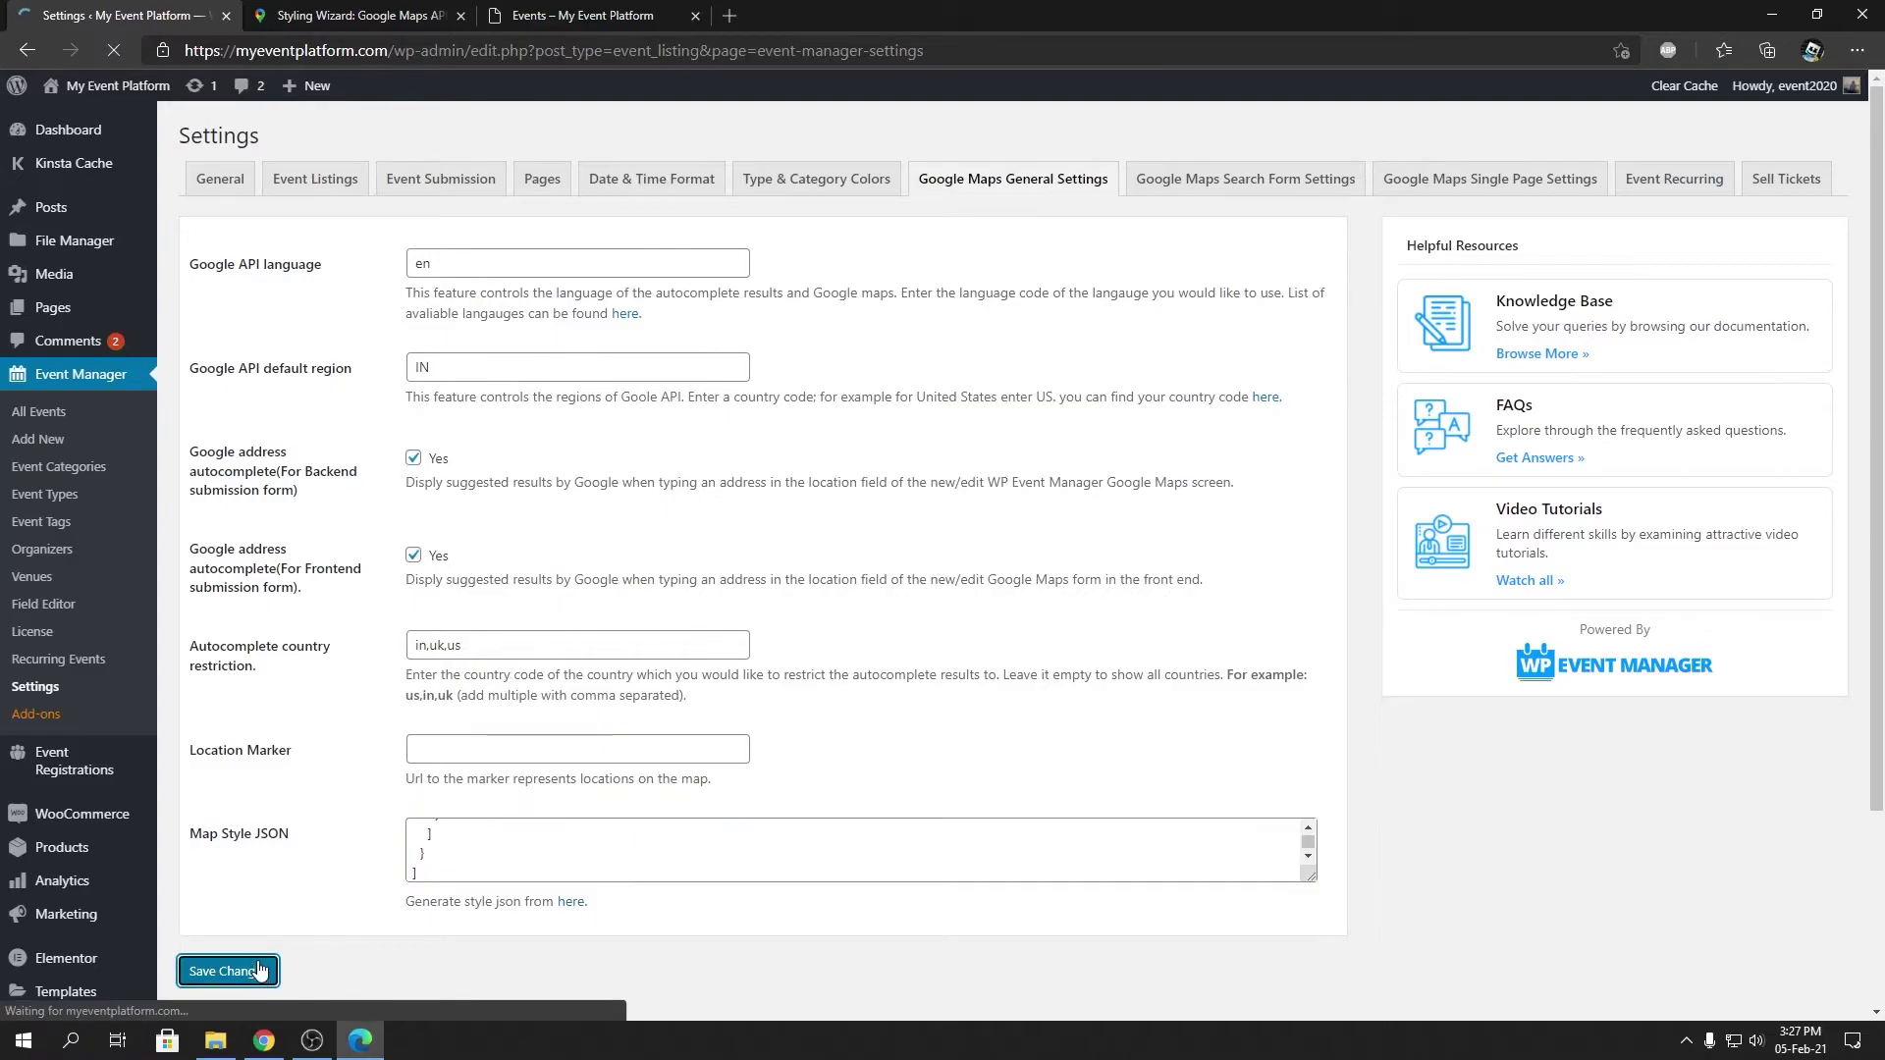
pyautogui.click(584, 18)
pyautogui.press('F5')
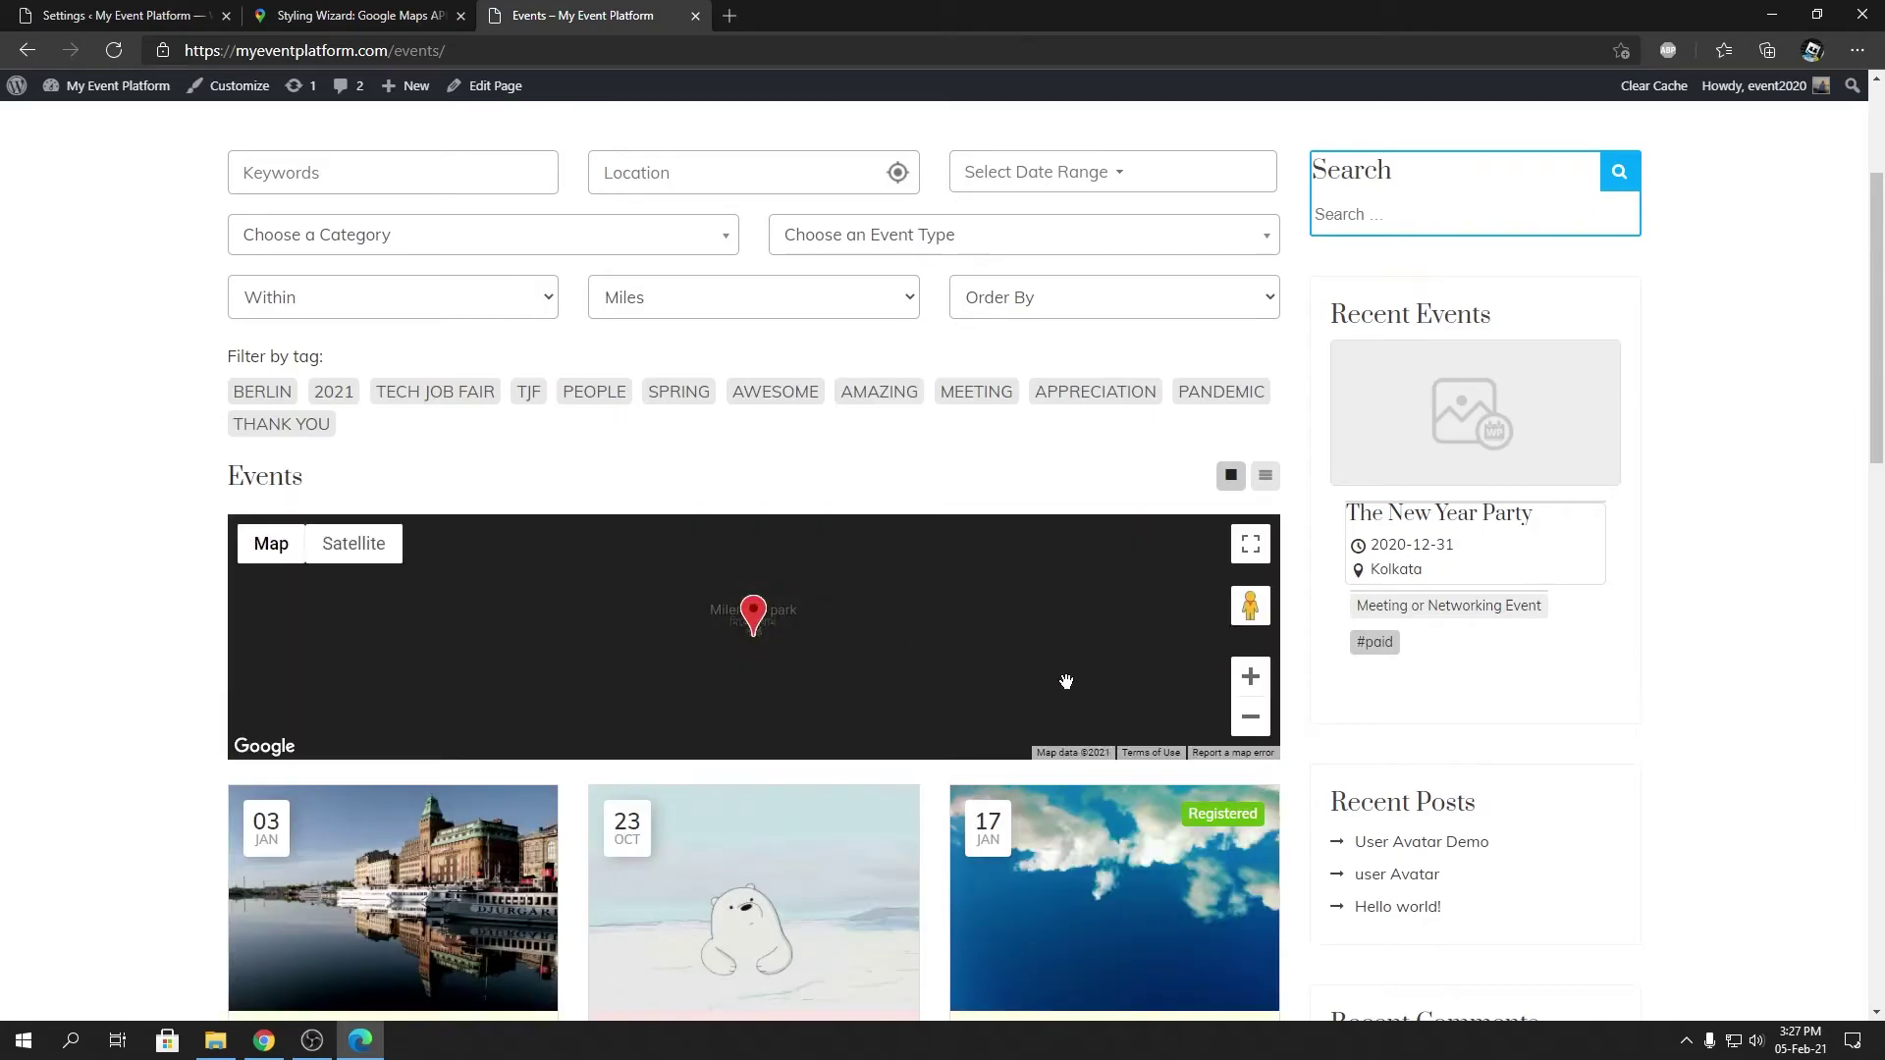
pyautogui.click(1259, 728)
pyautogui.click(1258, 728)
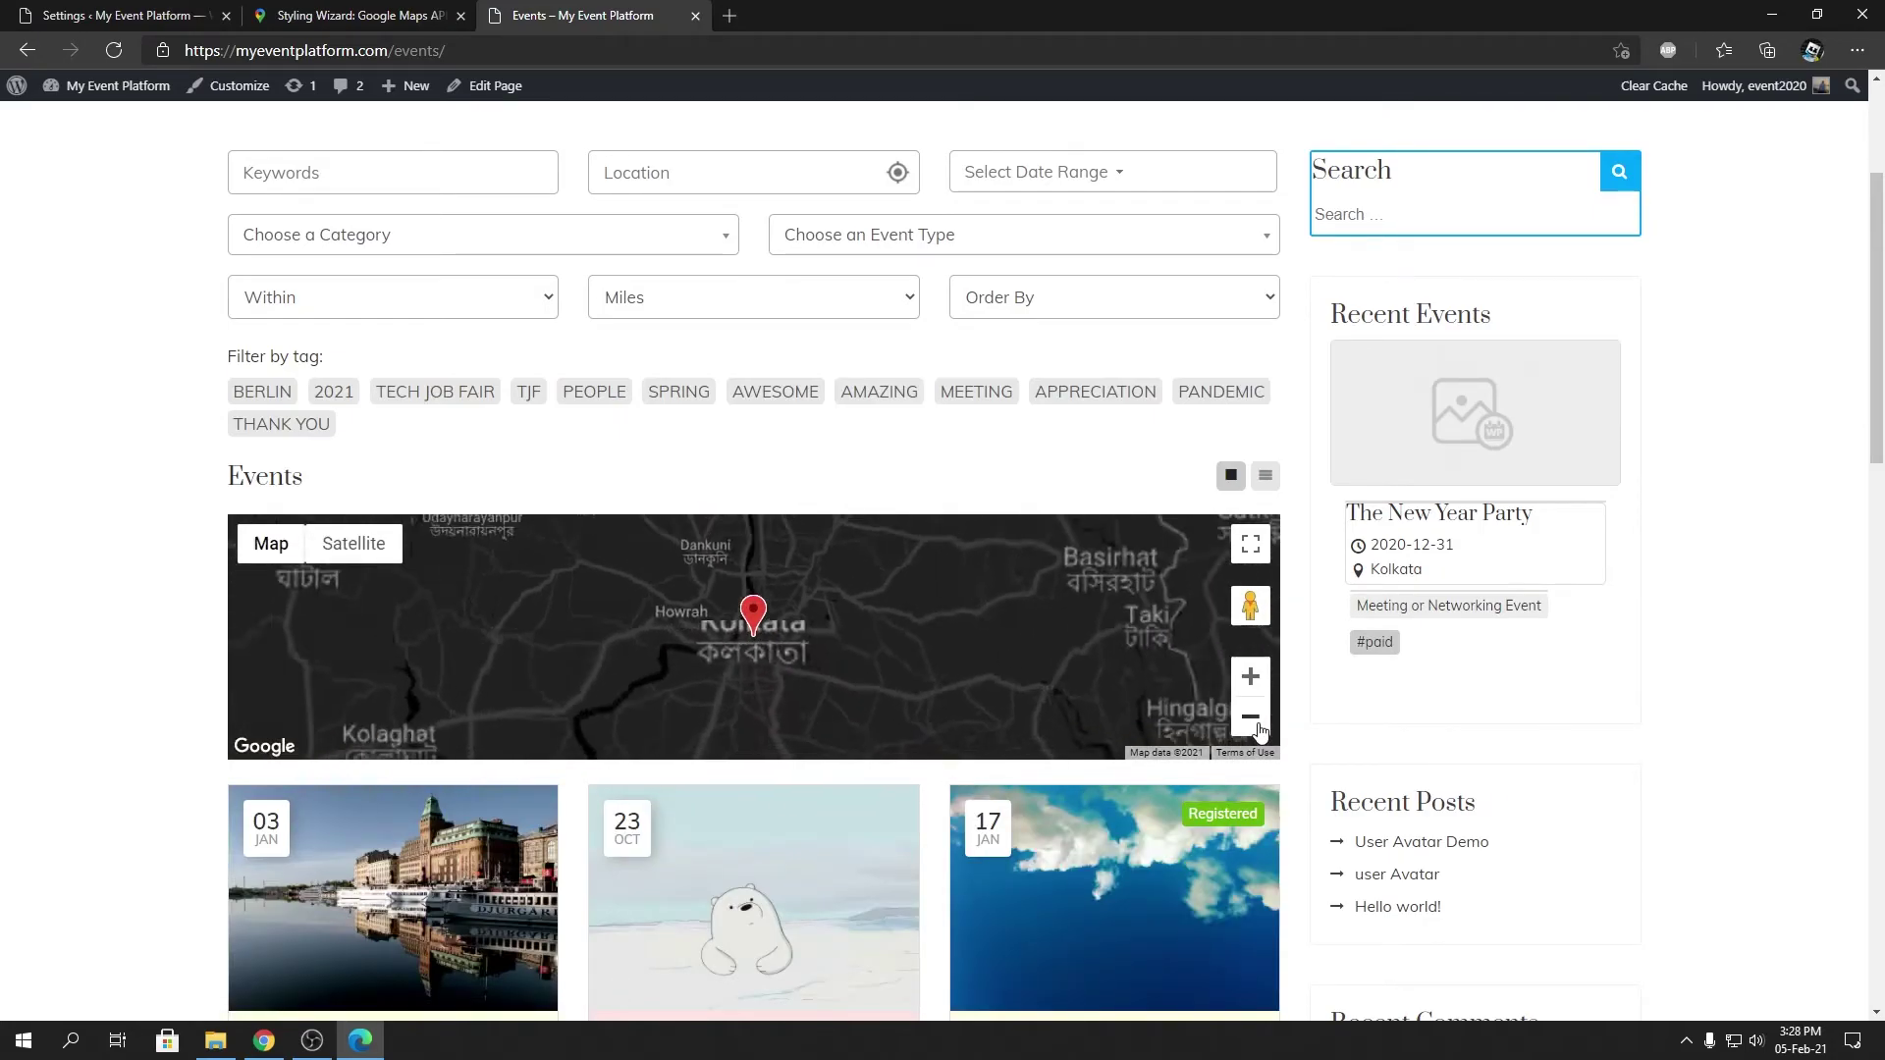
pyautogui.click(1251, 717)
pyautogui.click(1250, 717)
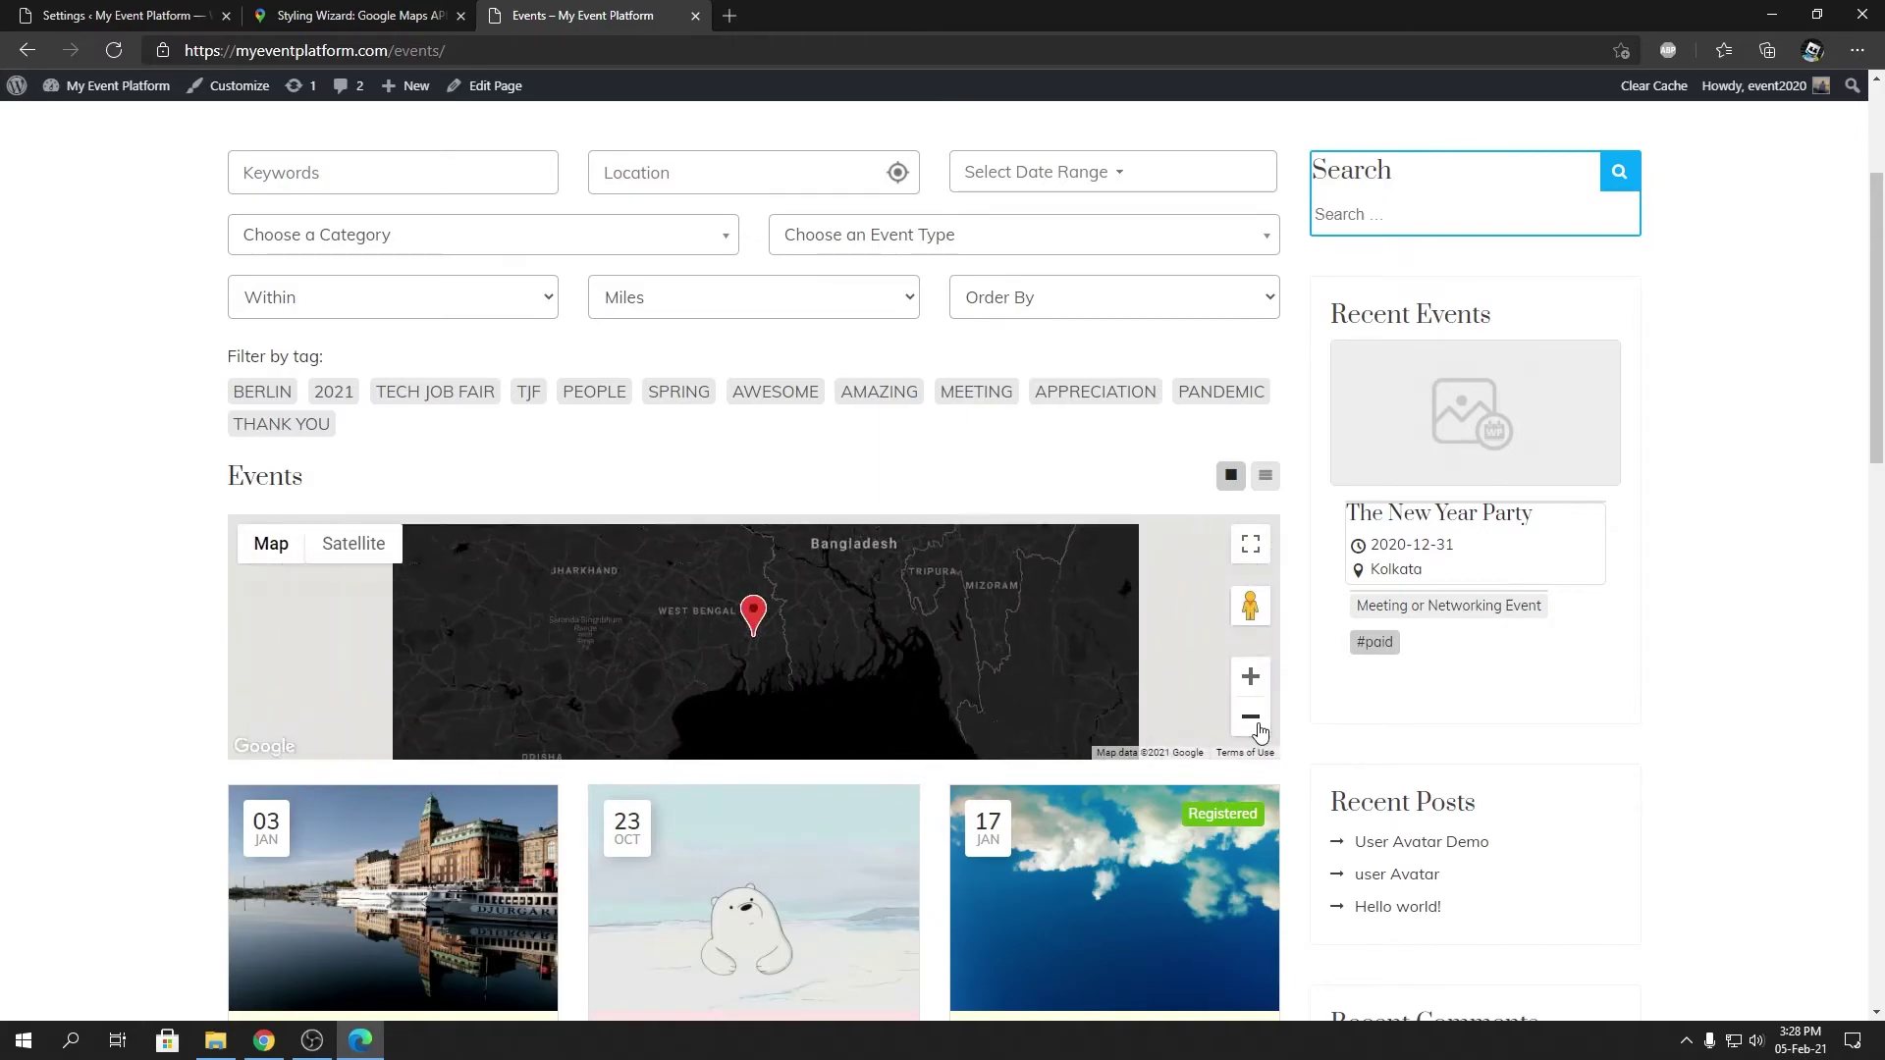
pyautogui.click(1251, 719)
pyautogui.click(1249, 720)
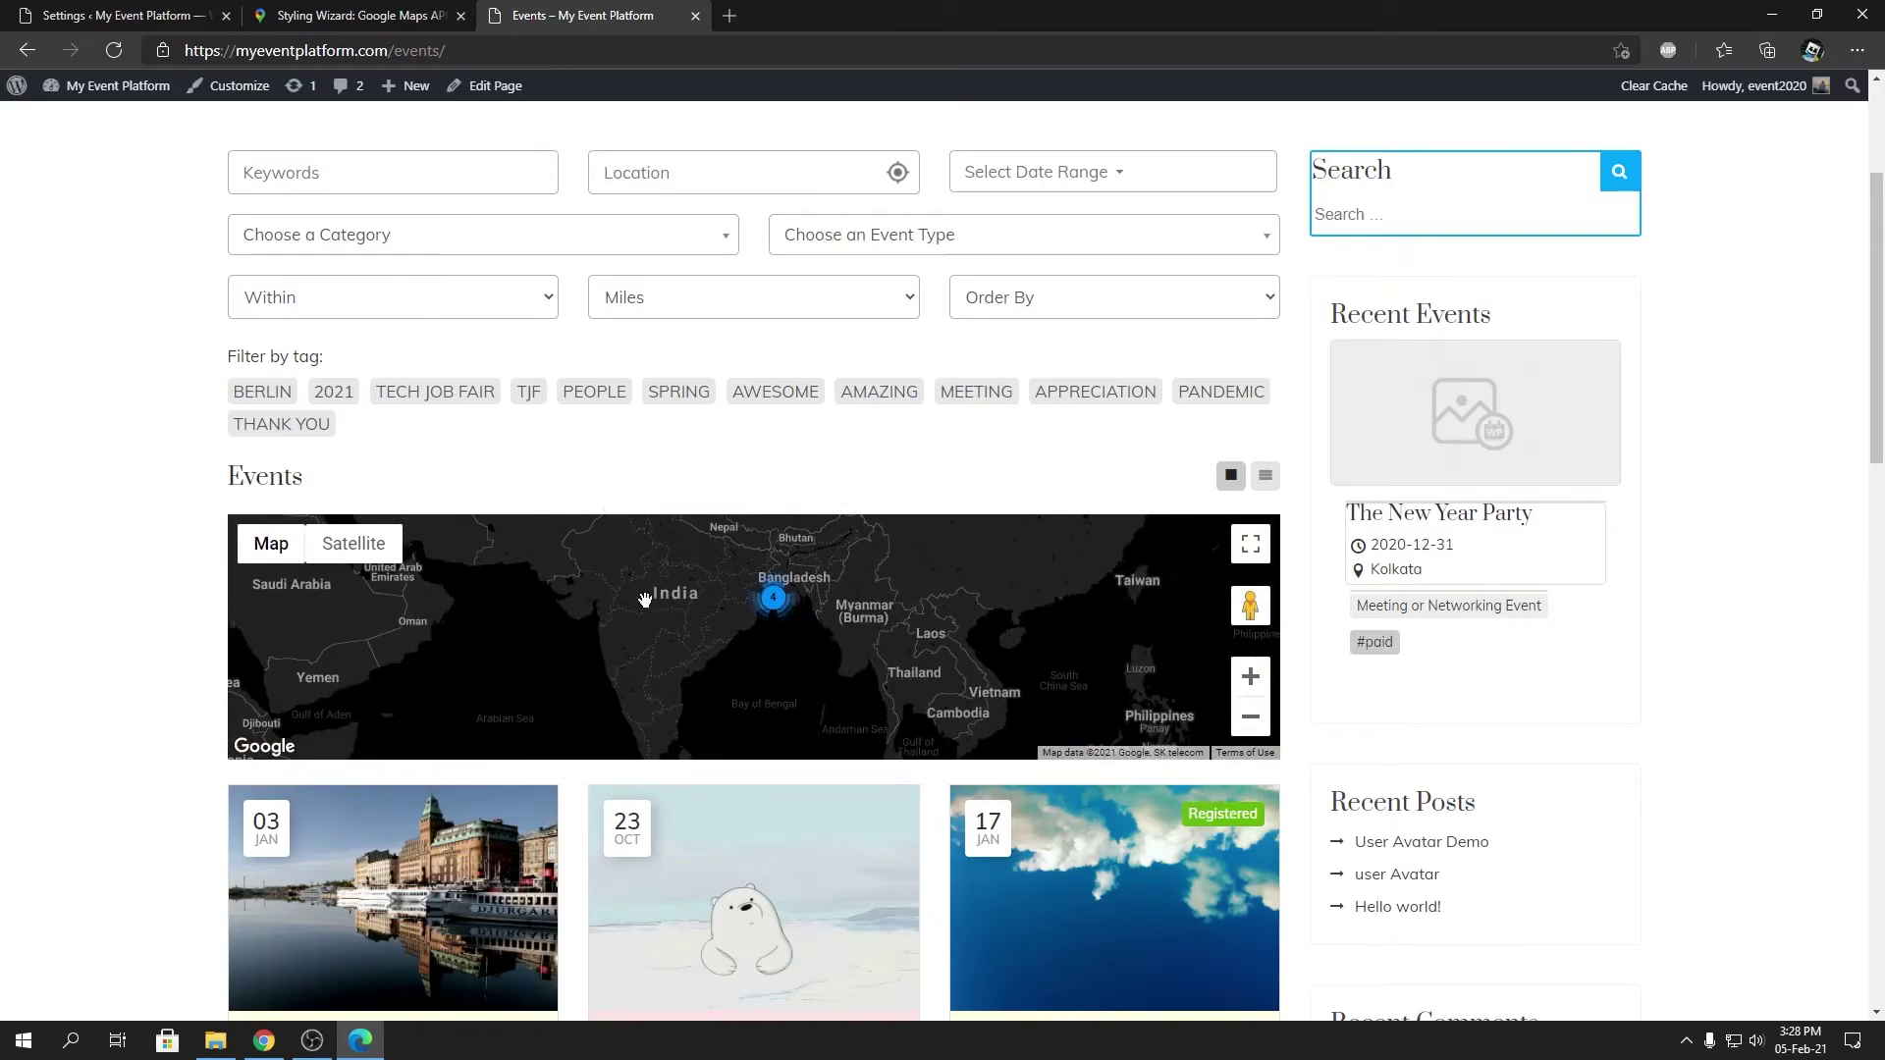
pyautogui.click(173, 19)
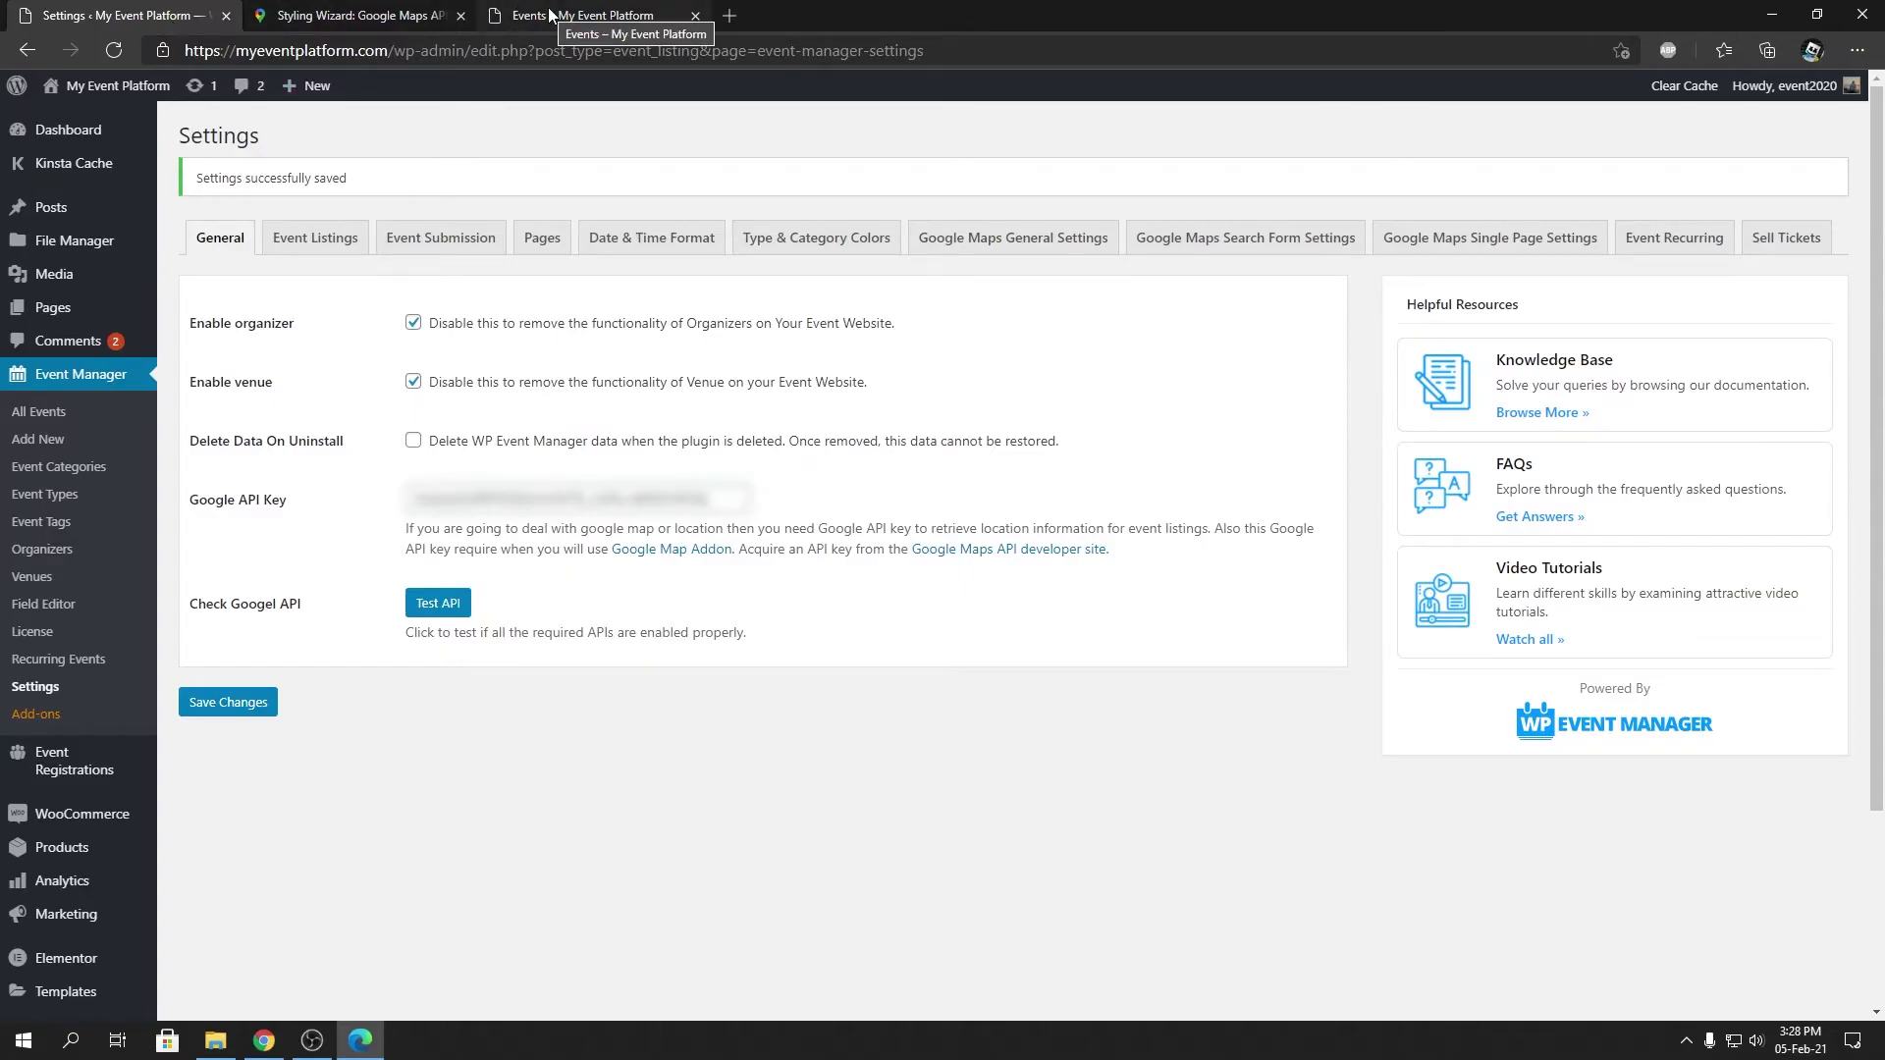
pyautogui.click(629, 23)
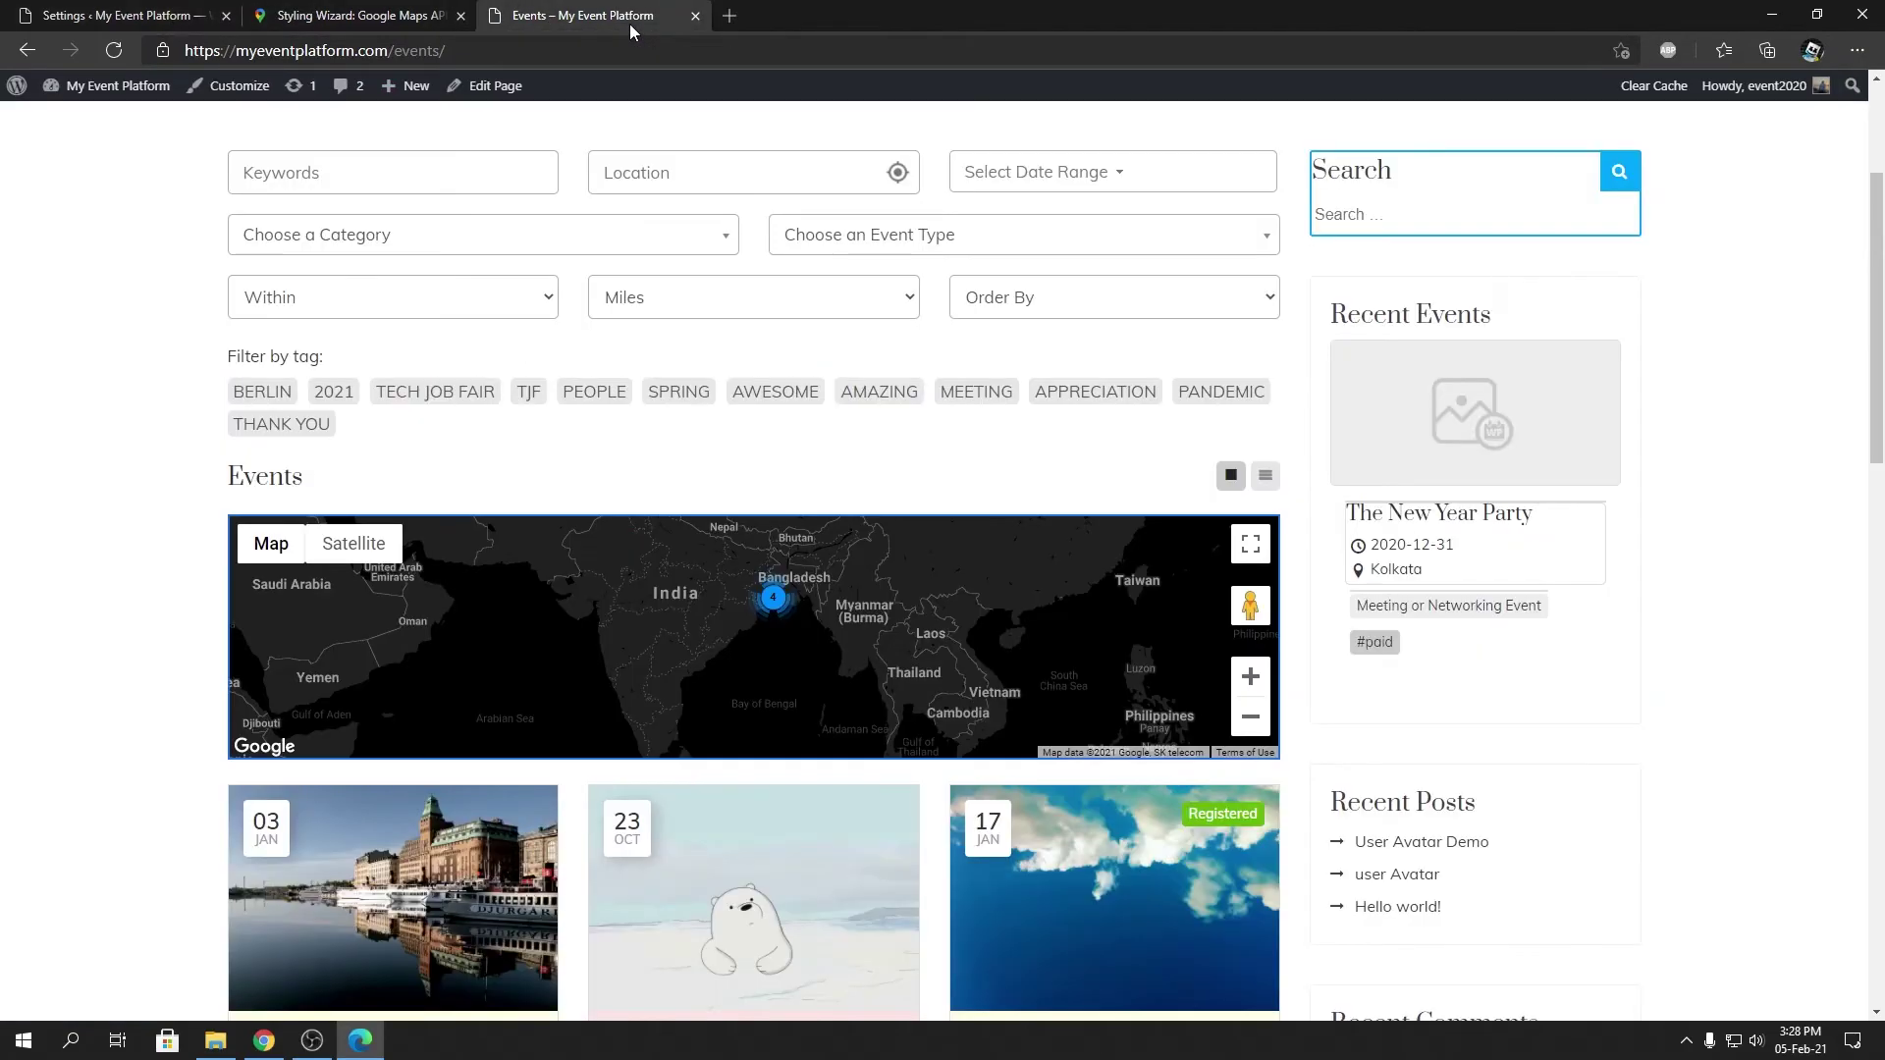